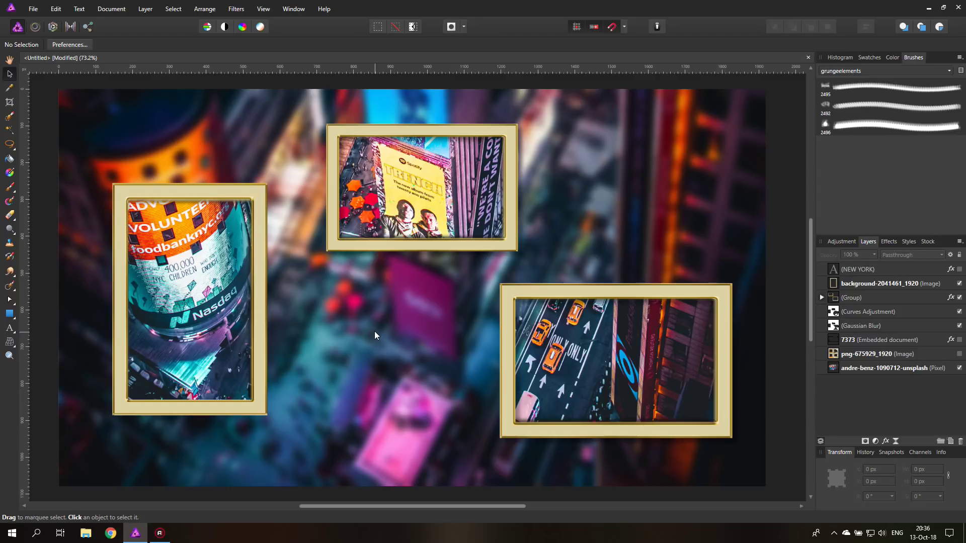
- Group the existing frame group with the Curves Adjustment and Gaussian Blur layers, and hide the resulting group
click(895, 301)
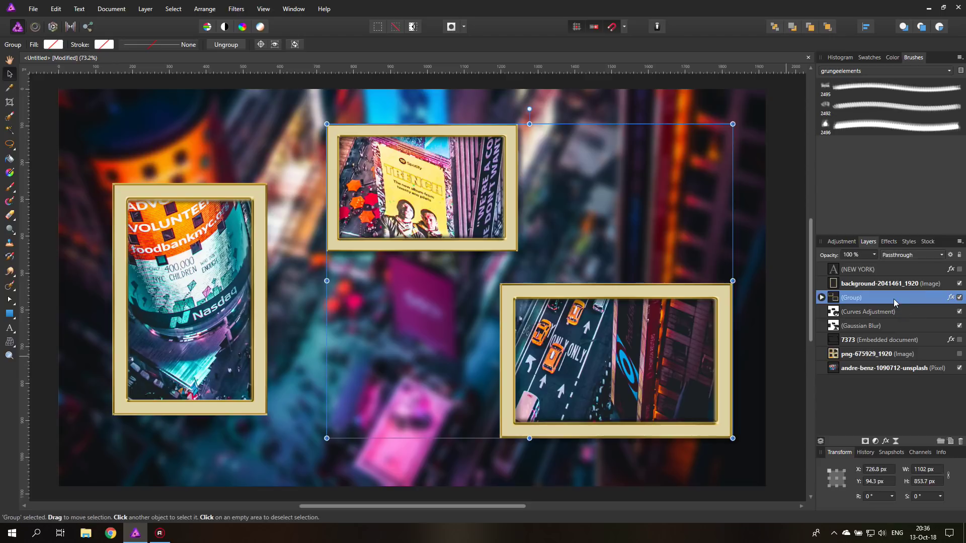
shift+click(887, 326)
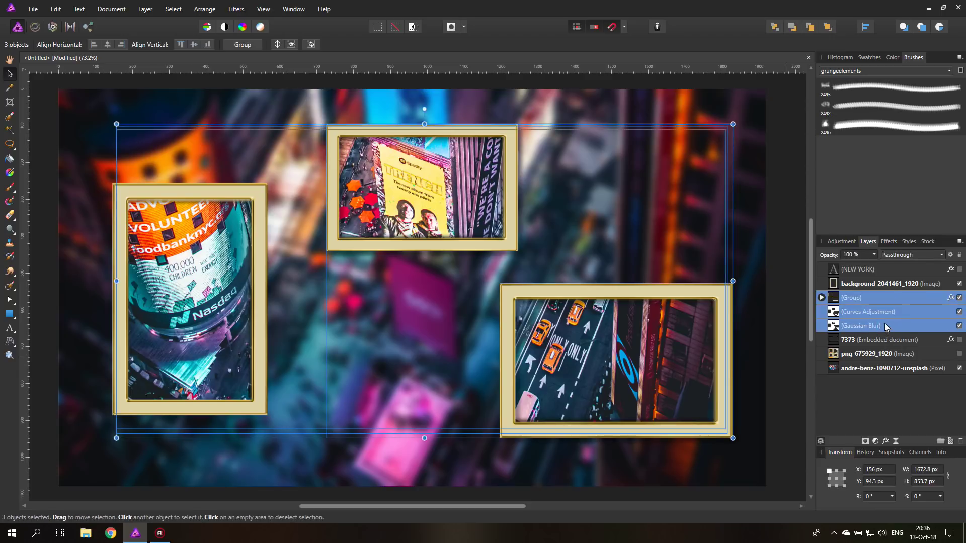
key(Delete)
click(959, 297)
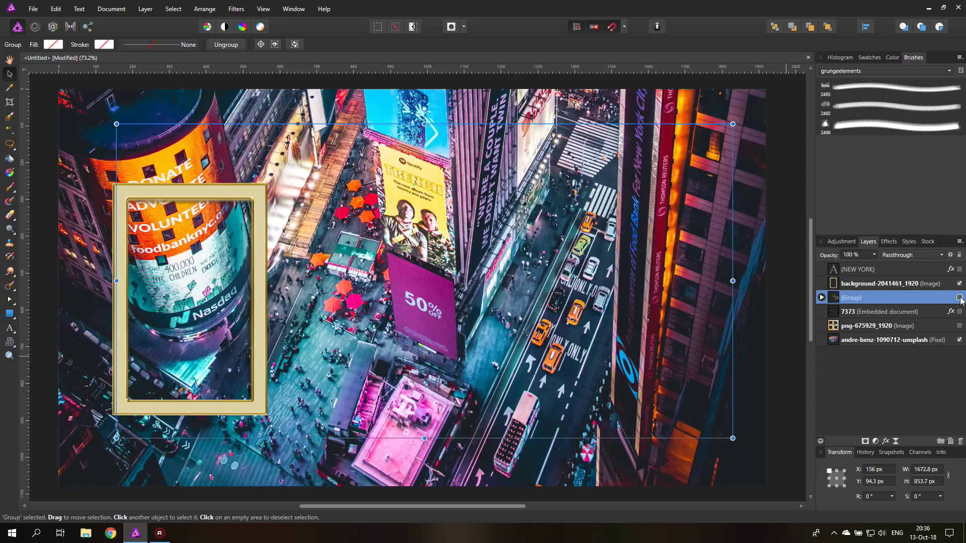
- Duplicate the gold frame from the round tower onto the yellow Spotify billboard and rotate the copy to -90°
click(833, 286)
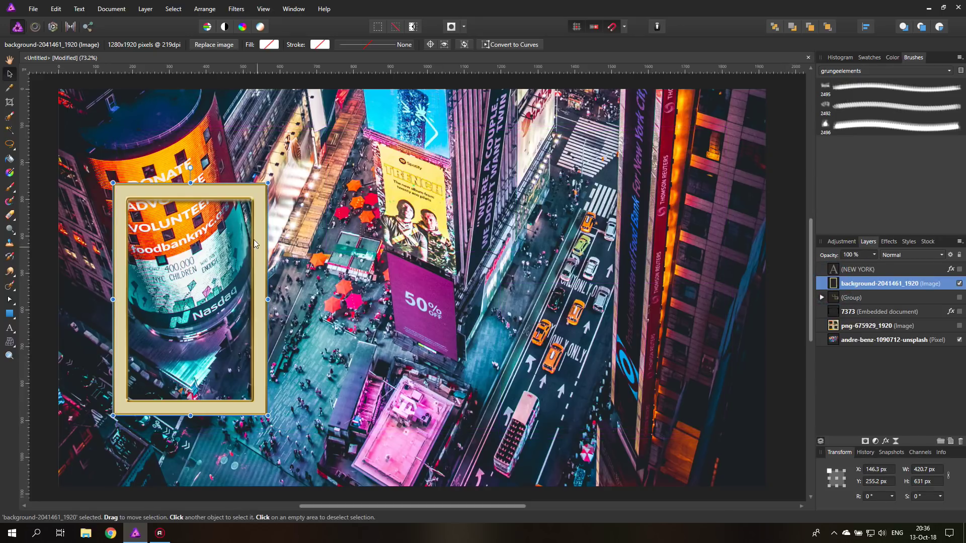
drag(258, 232, 373, 213)
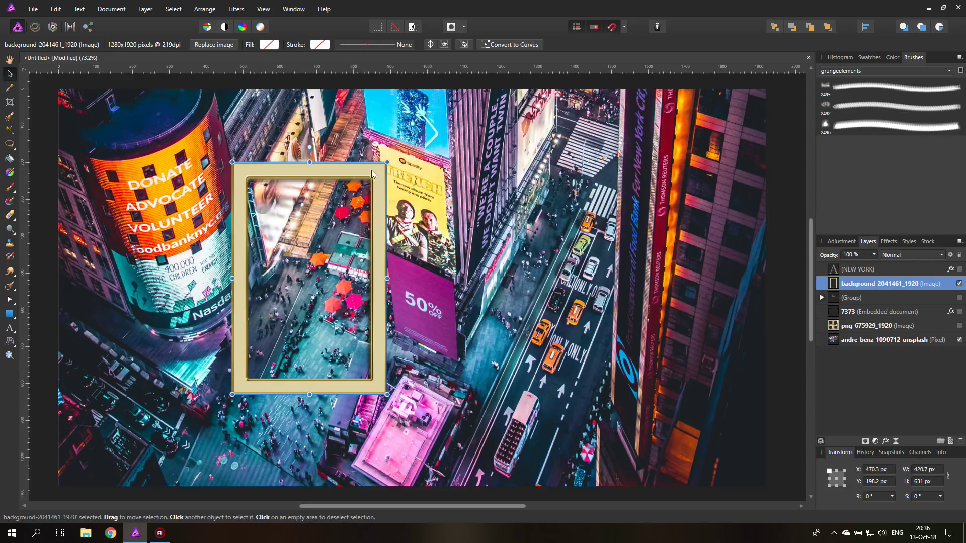
drag(373, 173, 224, 192)
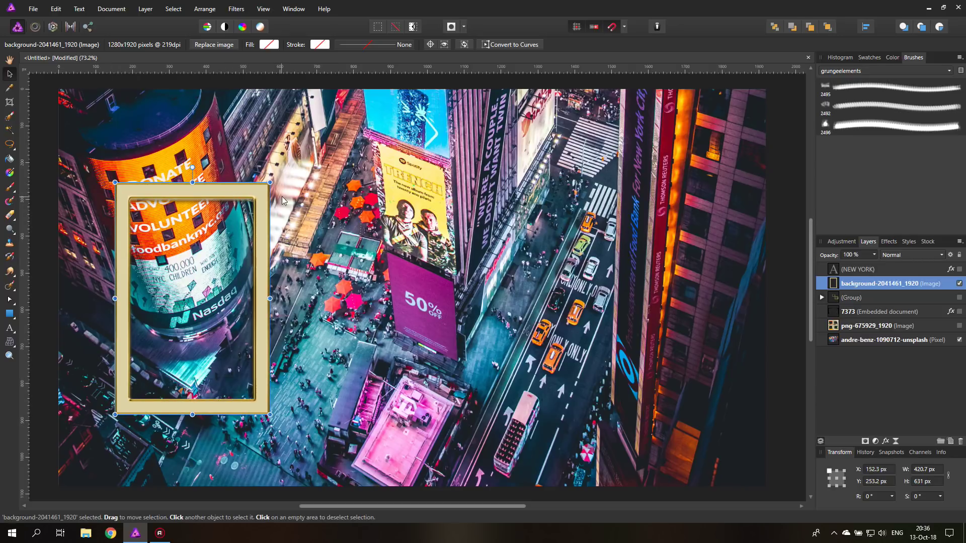
drag(246, 193, 443, 138)
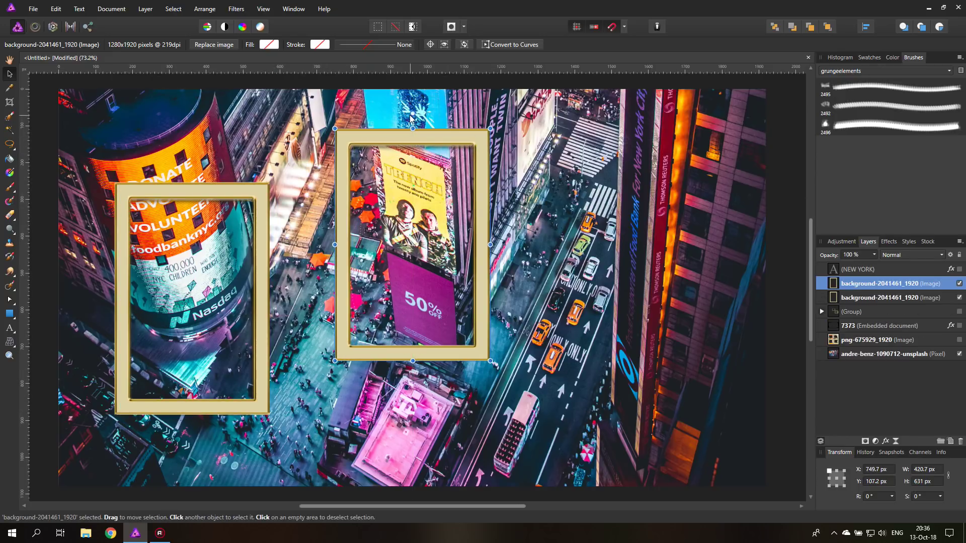
drag(410, 118, 555, 256)
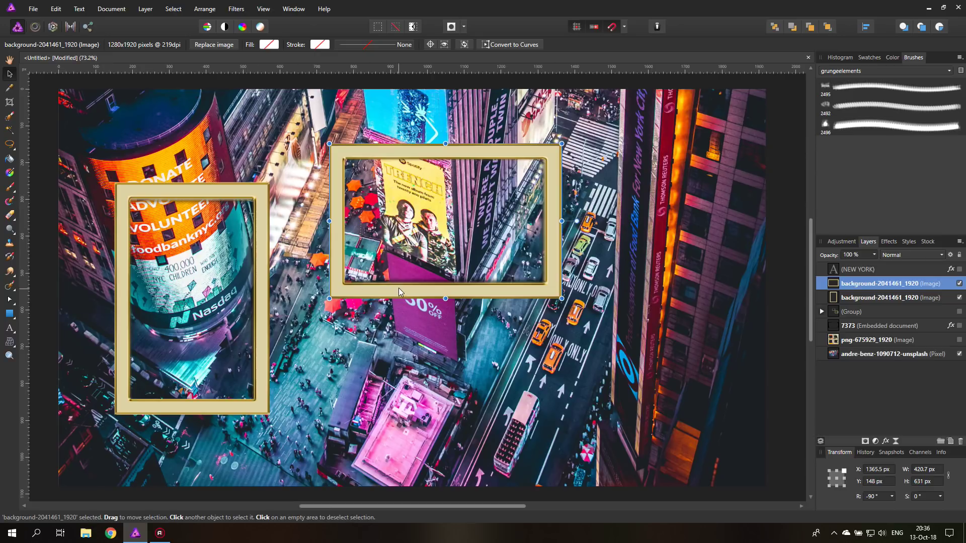
- Duplicate the horizontal frame, scale the copy to about 311 × 466 px and place it over the yellow taxis
drag(399, 293, 571, 448)
drag(502, 452, 562, 413)
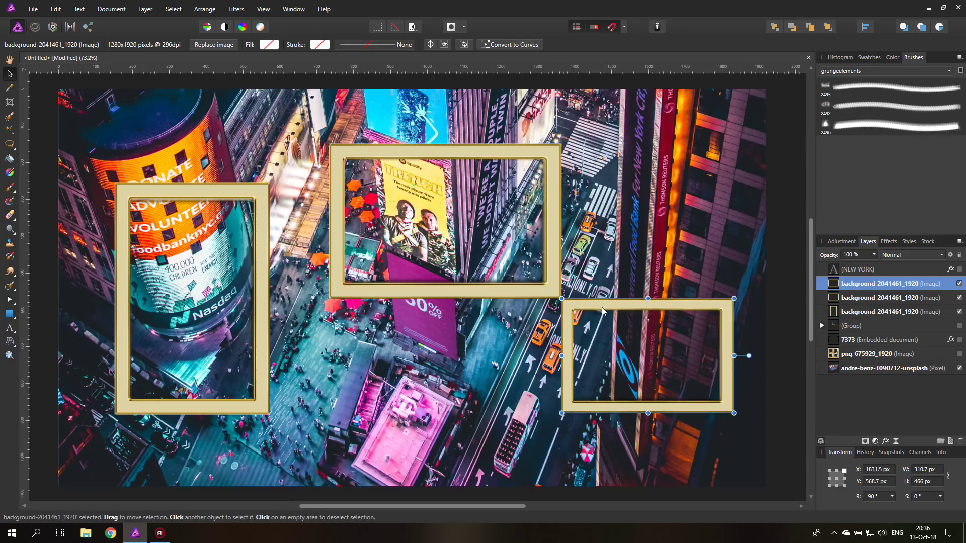
drag(602, 311, 541, 295)
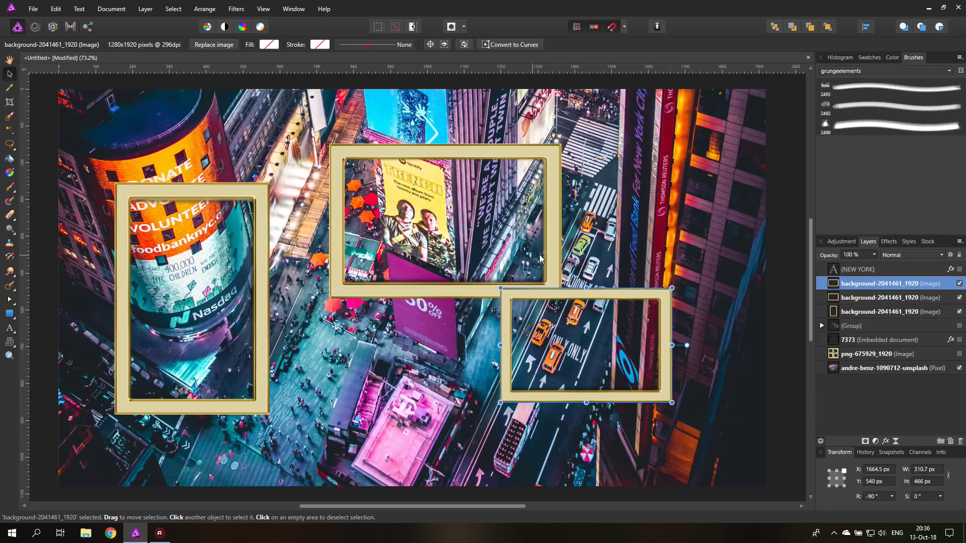
- Shift the Spotify billboard's frame up and scale it down to about 334 × 501 px
drag(551, 255, 534, 240)
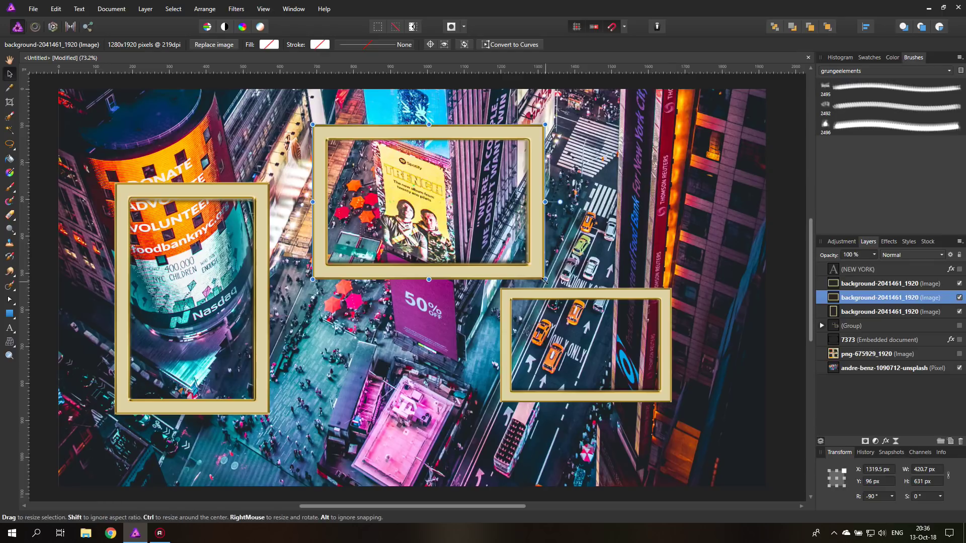
drag(544, 279, 504, 244)
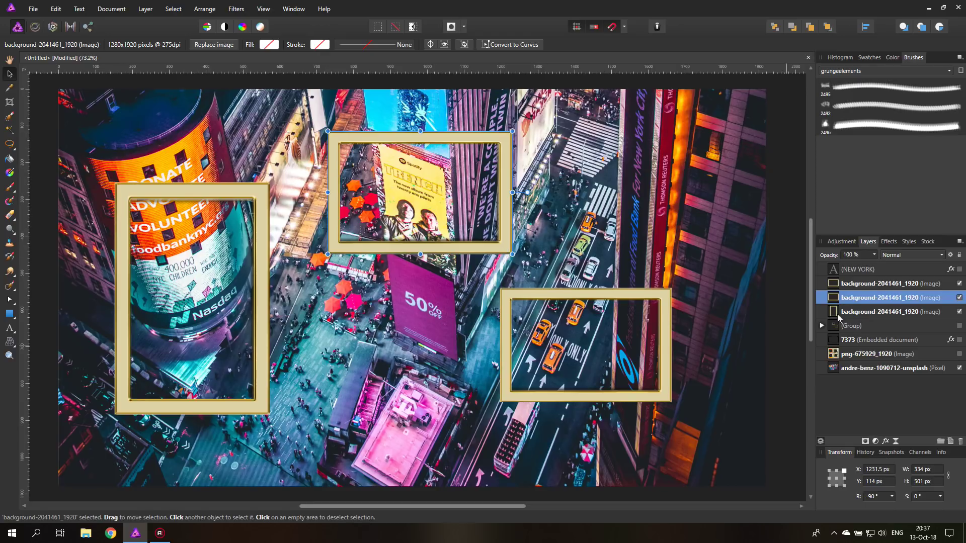
- Add a live Gaussian Blur with Preserve Alpha and a 7.3 px radius, placing it below the three frame layers
click(833, 327)
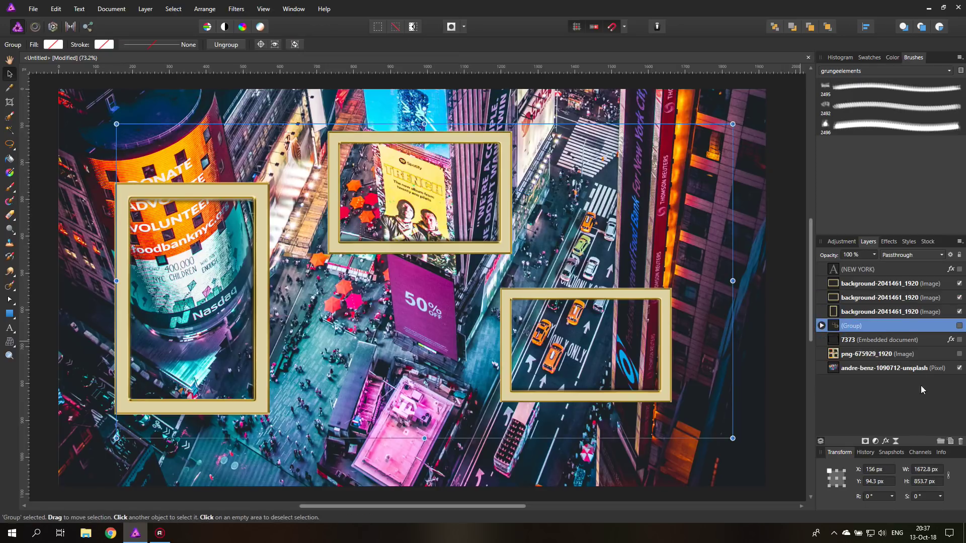
click(837, 314)
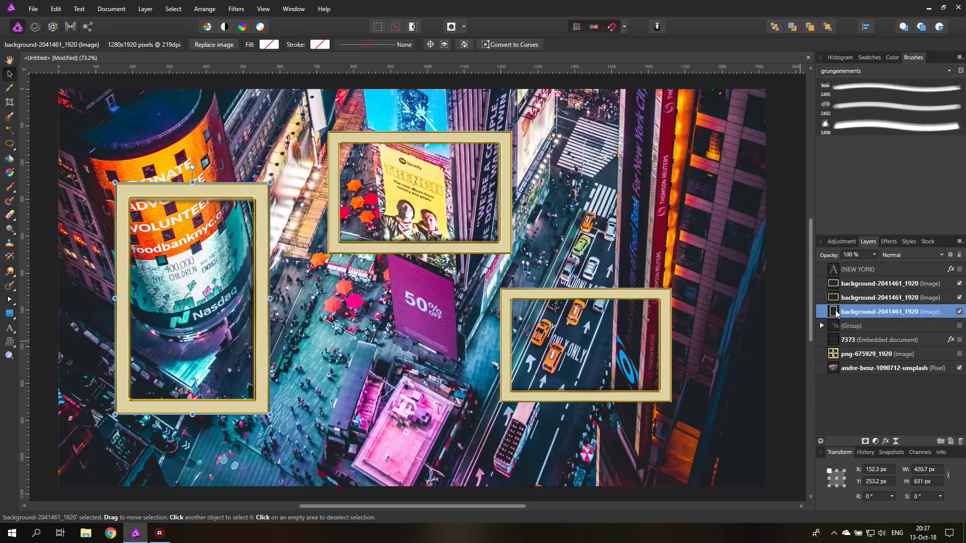
click(895, 441)
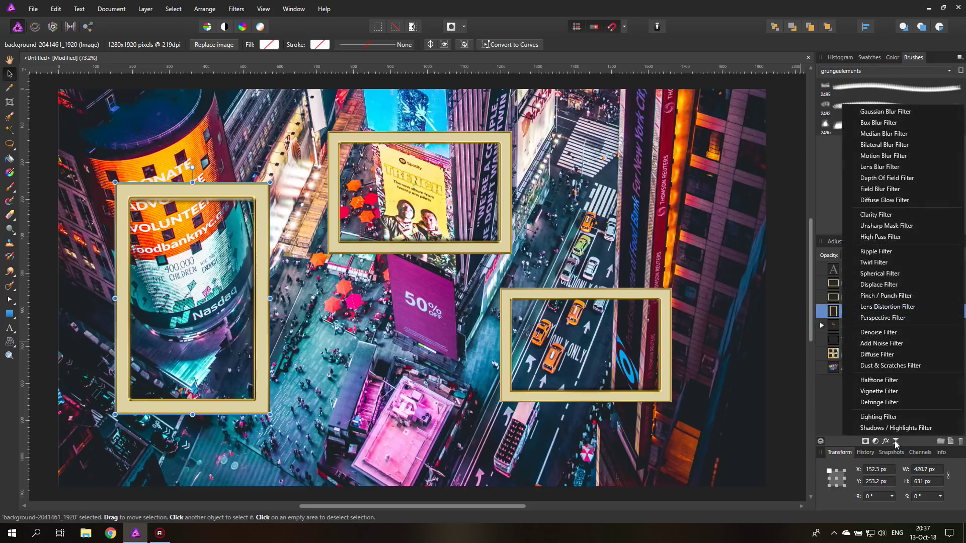
click(886, 112)
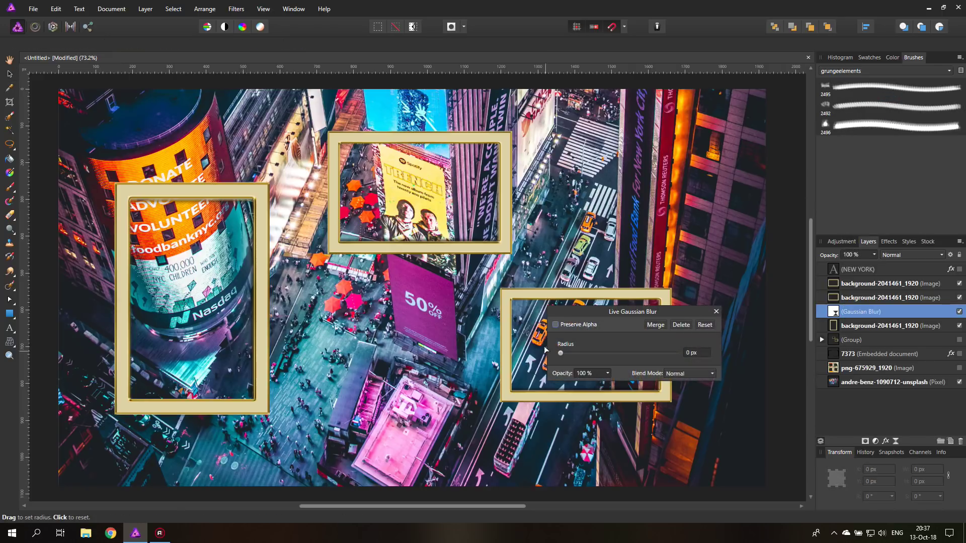
click(555, 325)
drag(559, 353, 603, 359)
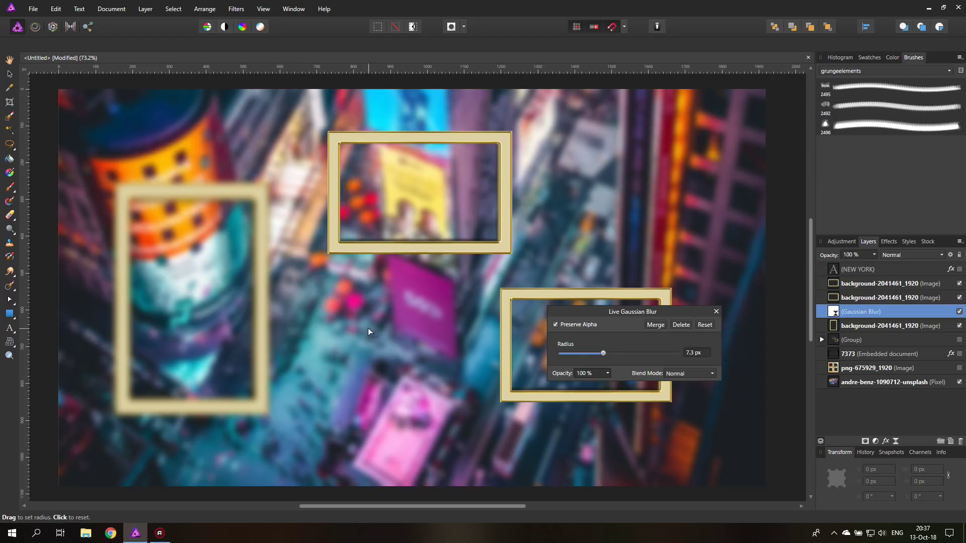
click(716, 311)
drag(834, 327, 834, 331)
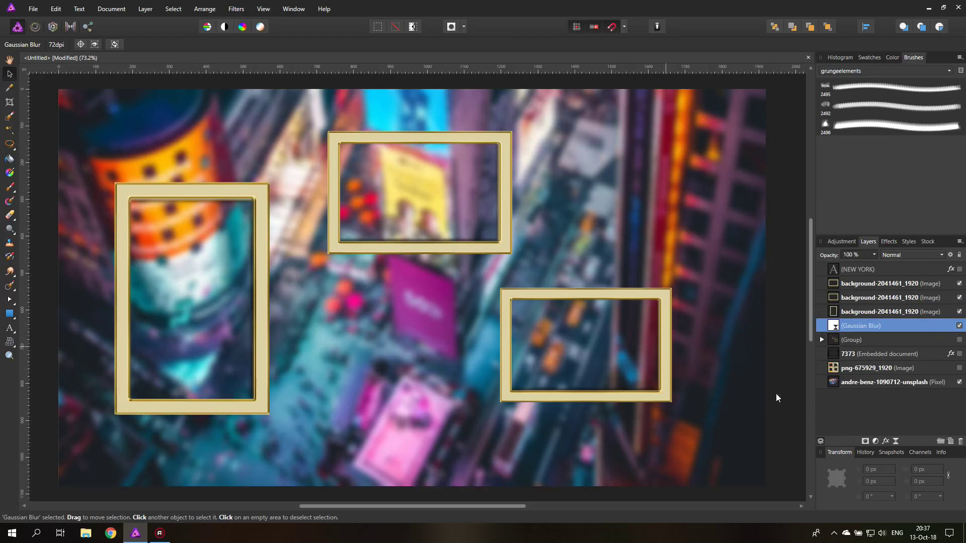
- Add a Curves adjustment above the Gaussian Blur and pull the curve's midpoint down to darken the photo
click(875, 441)
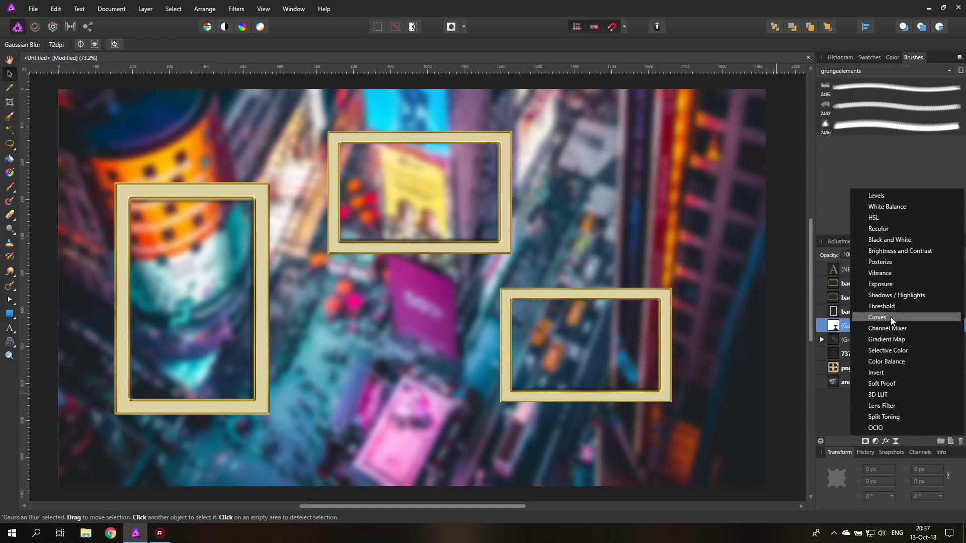
click(886, 317)
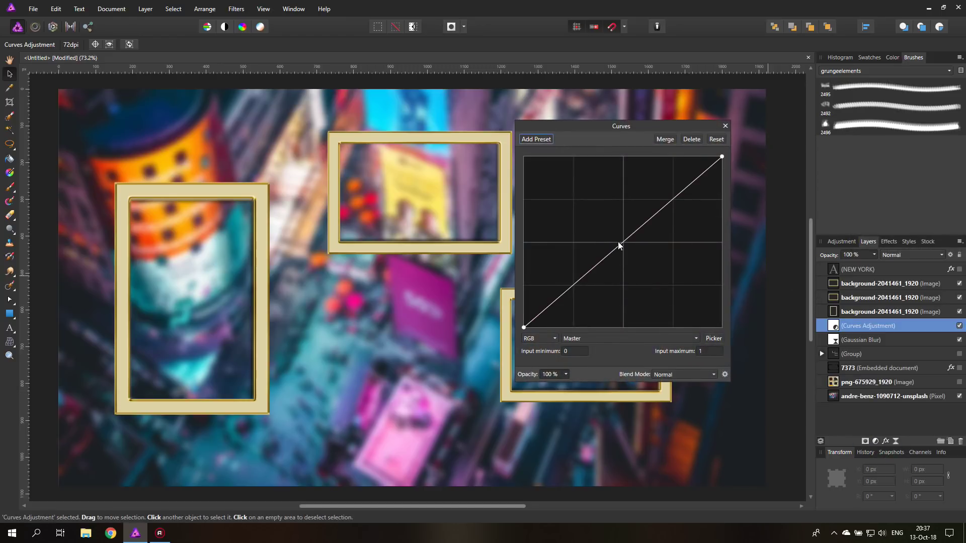
drag(622, 243, 635, 258)
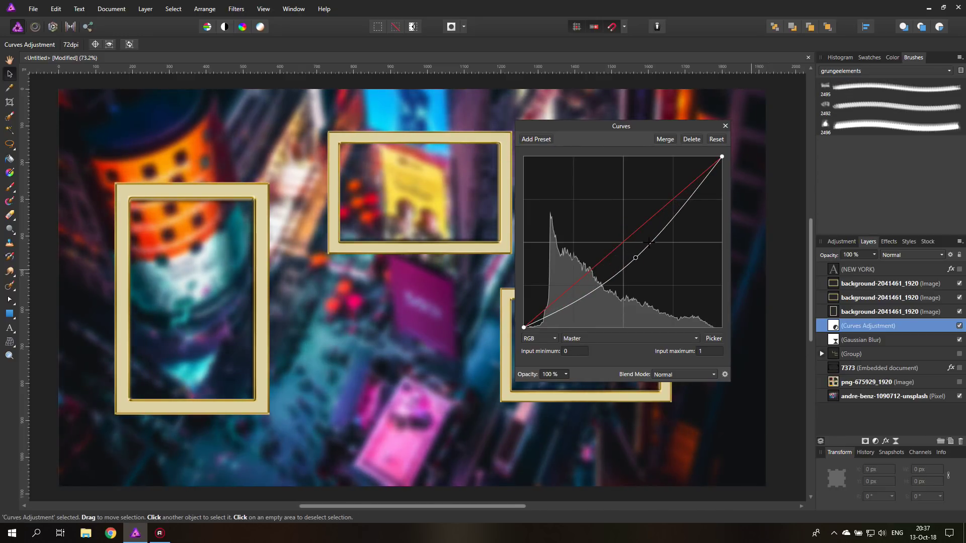
click(725, 127)
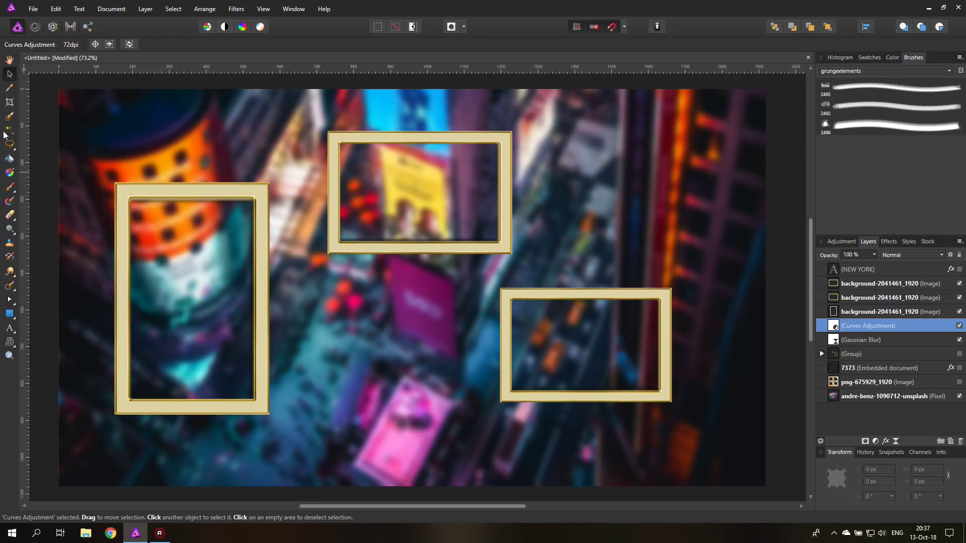
- Set up the Paint Brush with the 128 px round brush from the Basic brush category
click(9, 189)
drag(164, 211, 178, 229)
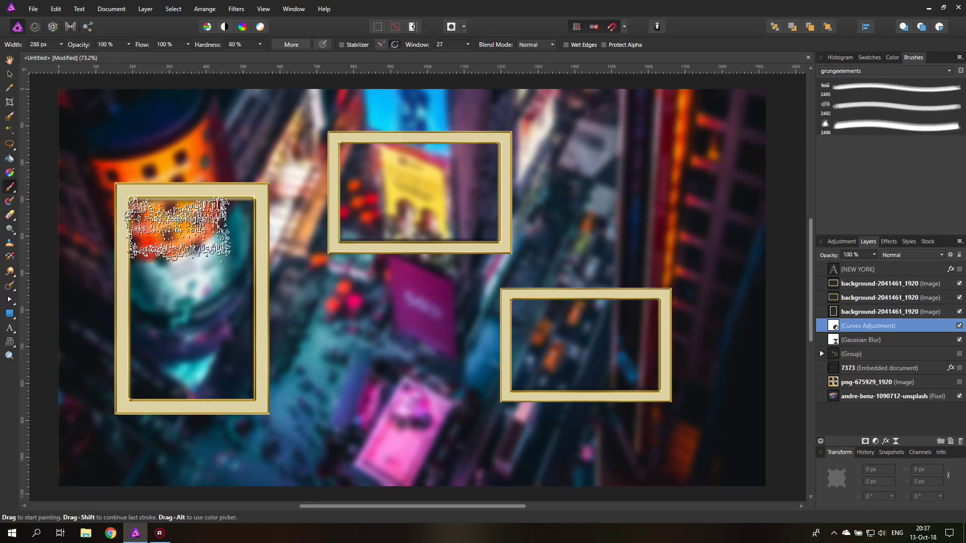
click(867, 73)
scroll(865, 126, up, 3)
click(835, 82)
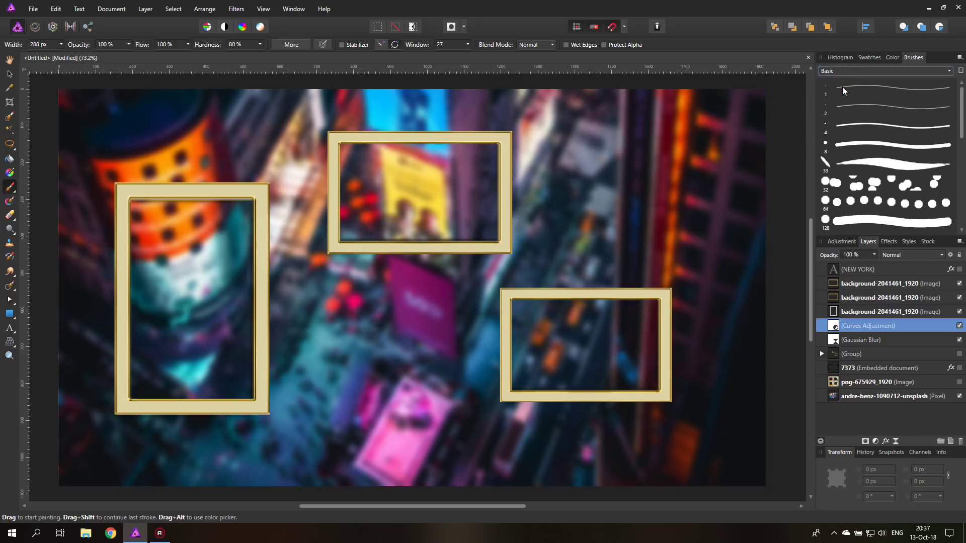
click(833, 222)
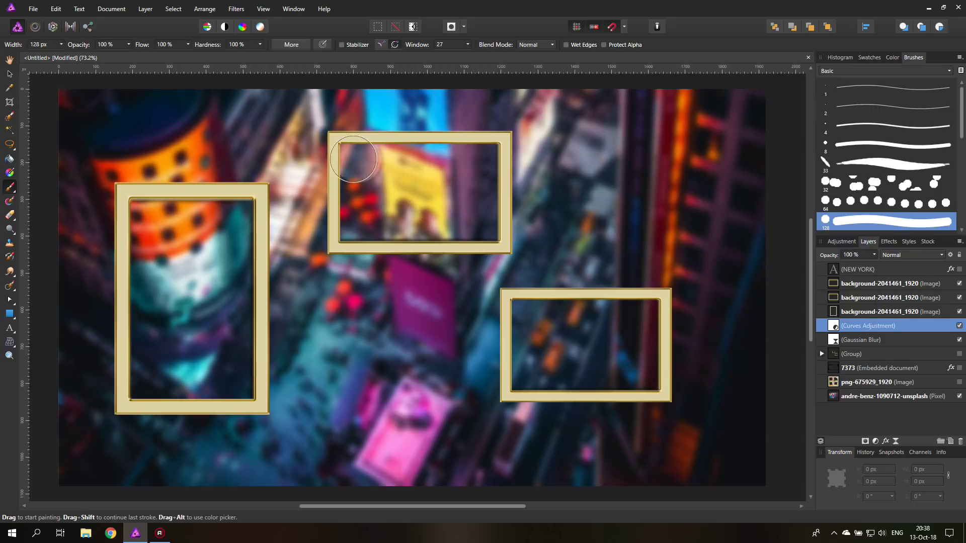
- Paint black on the Curves Adjustment inside all three frames to mask out the darkening there
click(892, 58)
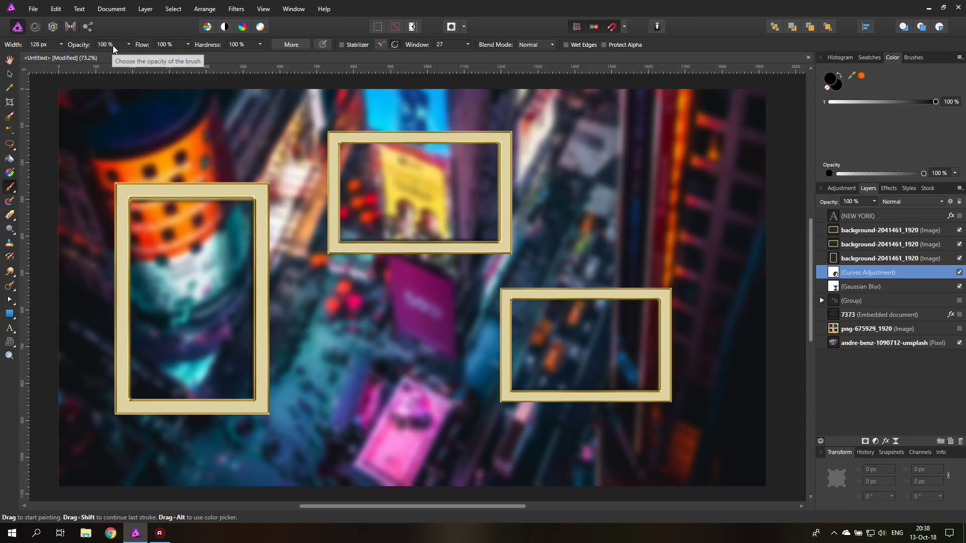
click(439, 166)
key(ctrl+z)
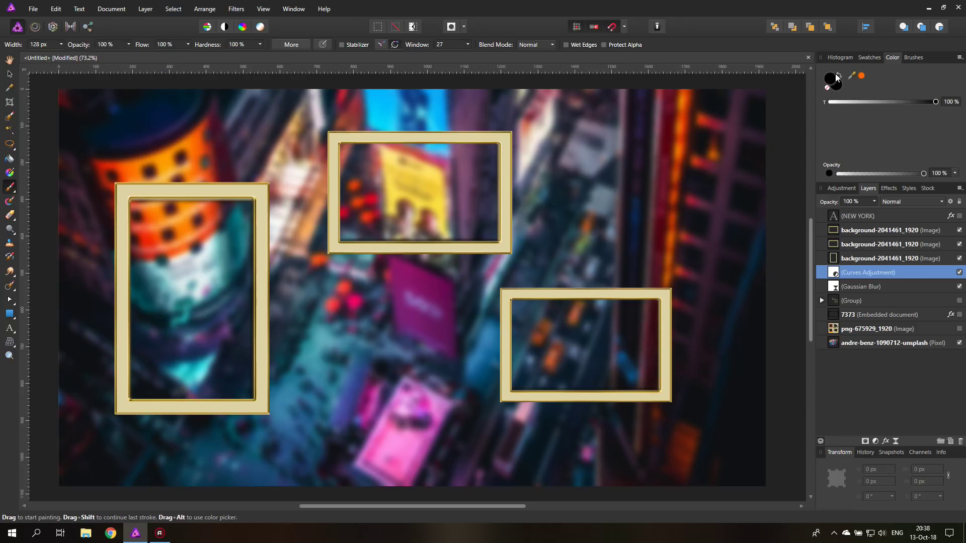
mouse_move(355, 187)
mouse_down()
mouse_move(355, 159)
mouse_move(350, 213)
mouse_move(481, 225)
mouse_move(481, 159)
mouse_move(366, 161)
mouse_move(471, 201)
mouse_up()
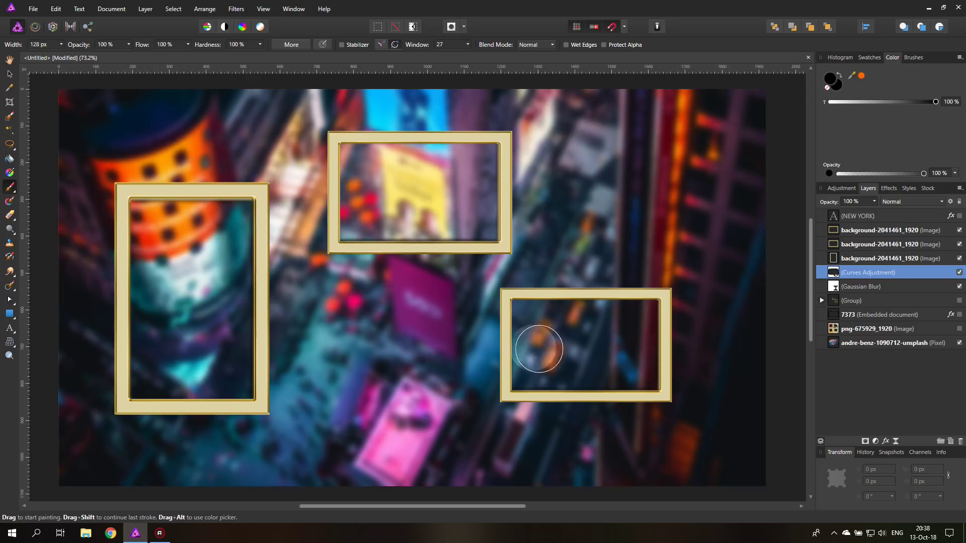
click(523, 312)
mouse_move(524, 312)
mouse_down()
mouse_move(521, 372)
mouse_move(641, 377)
mouse_move(642, 317)
mouse_move(545, 316)
mouse_move(547, 349)
mouse_move(623, 338)
mouse_move(643, 318)
mouse_move(593, 321)
mouse_up()
mouse_move(216, 222)
mouse_down()
mouse_move(142, 216)
mouse_move(142, 385)
mouse_move(239, 383)
mouse_move(238, 223)
mouse_move(179, 234)
mouse_move(165, 294)
mouse_move(199, 333)
mouse_move(207, 257)
mouse_move(212, 364)
mouse_up()
- Paint black on the Gaussian Blur layer inside all three frames to bring back the sharp photo
click(843, 286)
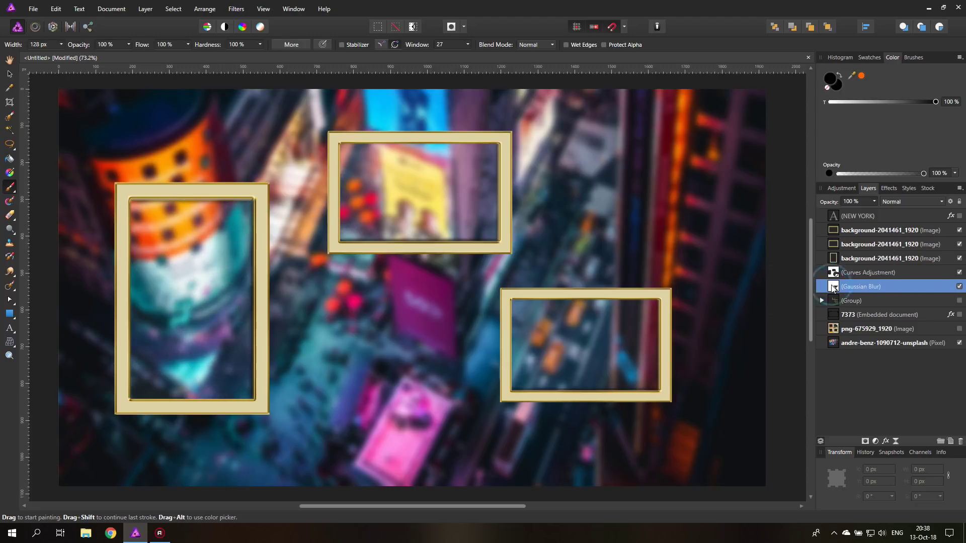
mouse_move(609, 309)
mouse_down()
mouse_move(525, 316)
mouse_move(531, 382)
mouse_move(635, 369)
mouse_move(644, 336)
mouse_move(640, 316)
mouse_move(542, 329)
mouse_move(624, 347)
mouse_up()
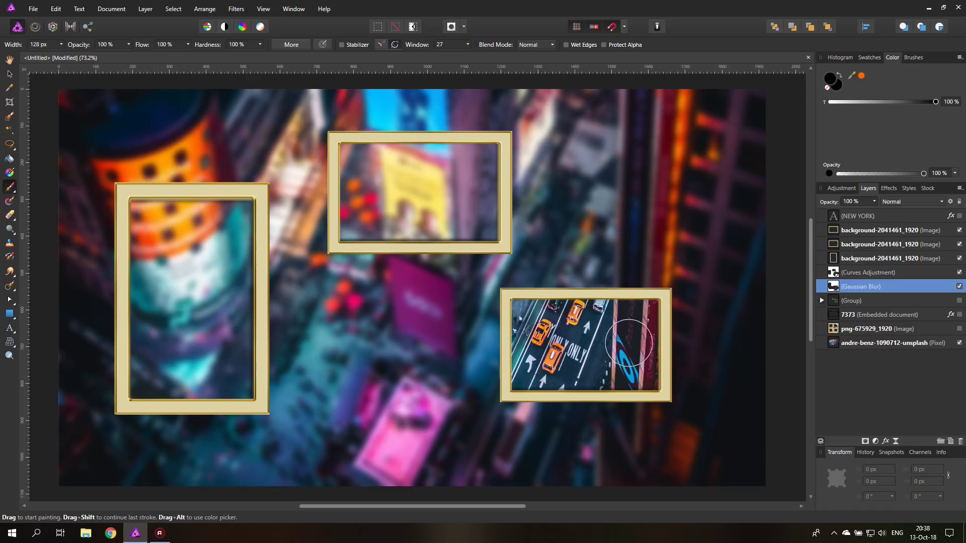
mouse_move(478, 217)
mouse_down()
mouse_move(356, 222)
mouse_move(353, 162)
mouse_move(484, 157)
mouse_move(486, 188)
mouse_move(392, 198)
mouse_up()
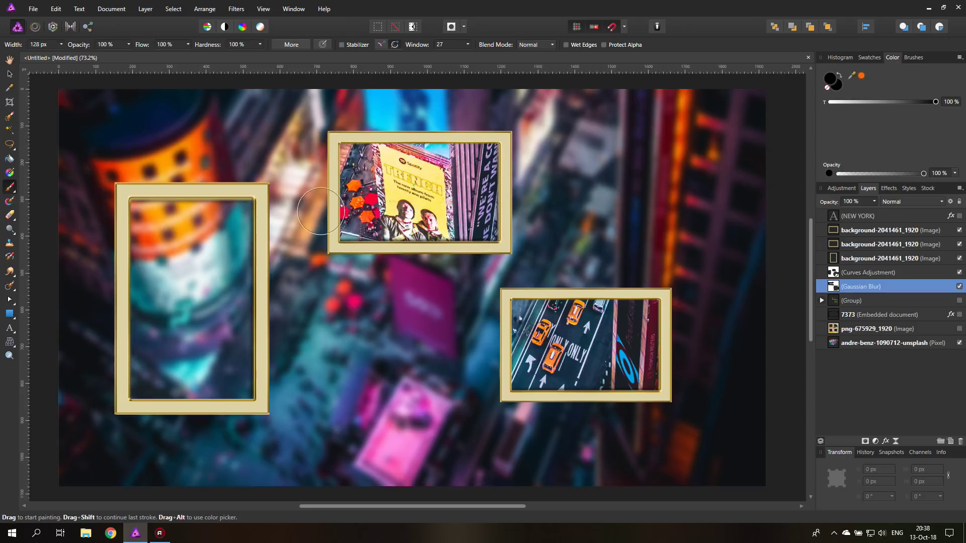
mouse_move(249, 216)
mouse_down()
mouse_move(149, 216)
mouse_move(145, 231)
mouse_move(152, 286)
mouse_move(144, 384)
mouse_move(232, 387)
mouse_move(234, 231)
mouse_move(186, 235)
mouse_move(180, 327)
mouse_move(203, 347)
mouse_move(210, 261)
mouse_move(194, 340)
mouse_move(176, 252)
mouse_up()
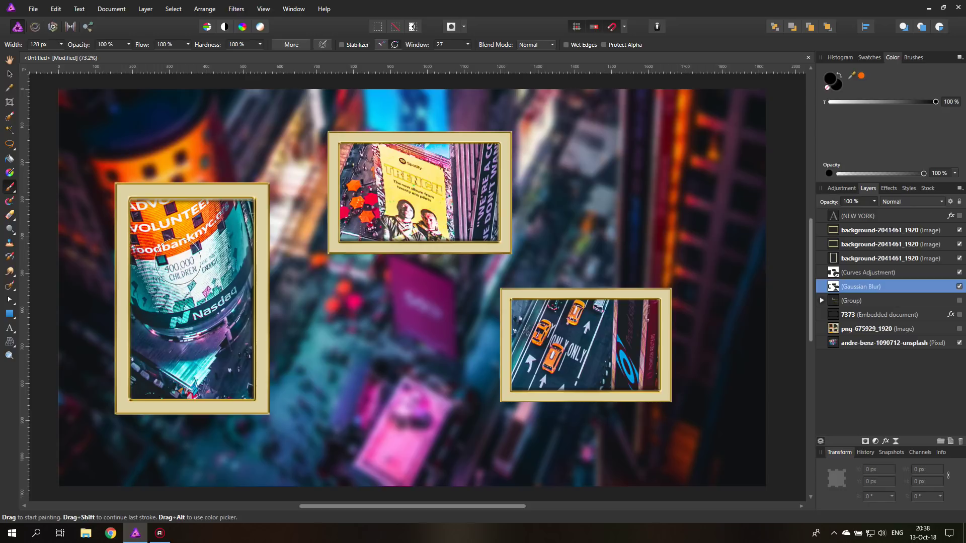
- Group the three background-2041461_1920 frame layers with the Move tool active
click(9, 73)
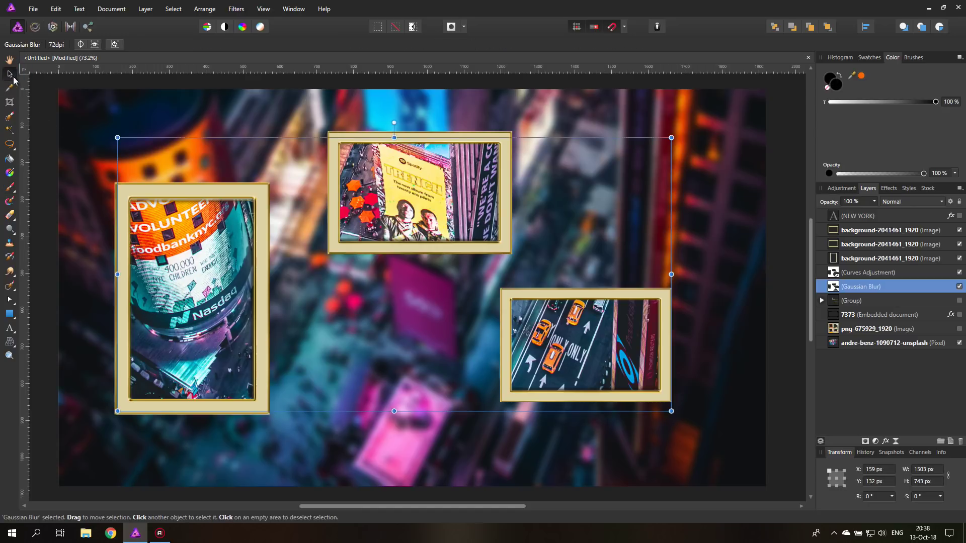
click(837, 231)
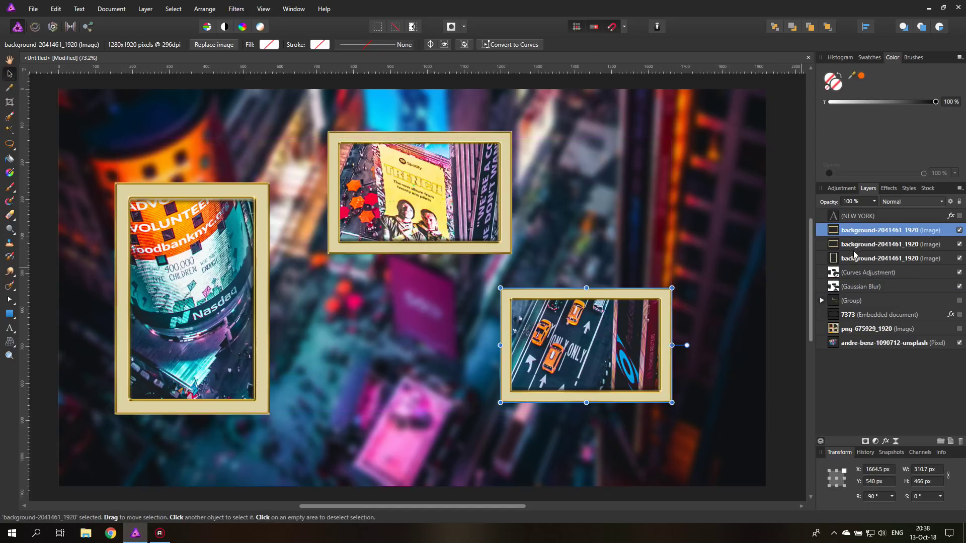
shift+click(835, 259)
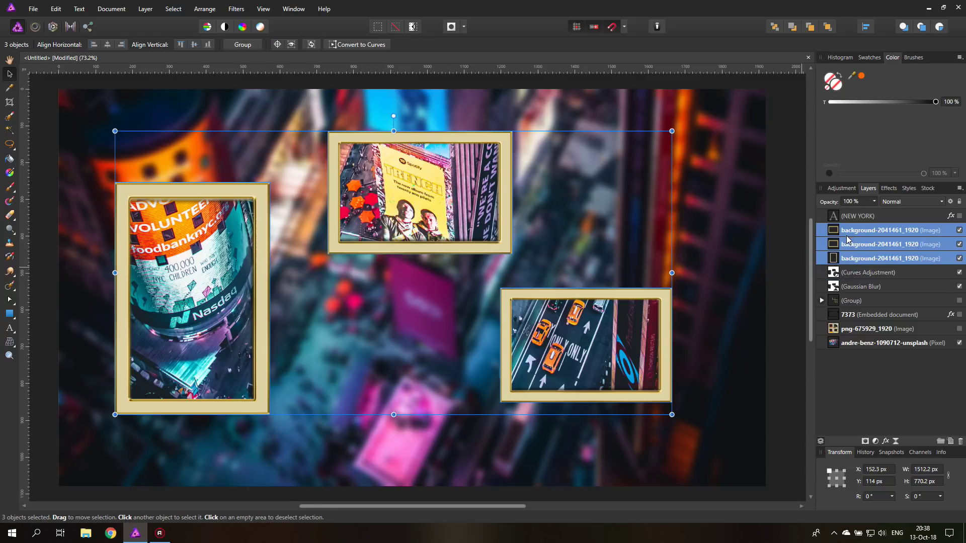
key(ctrl+g)
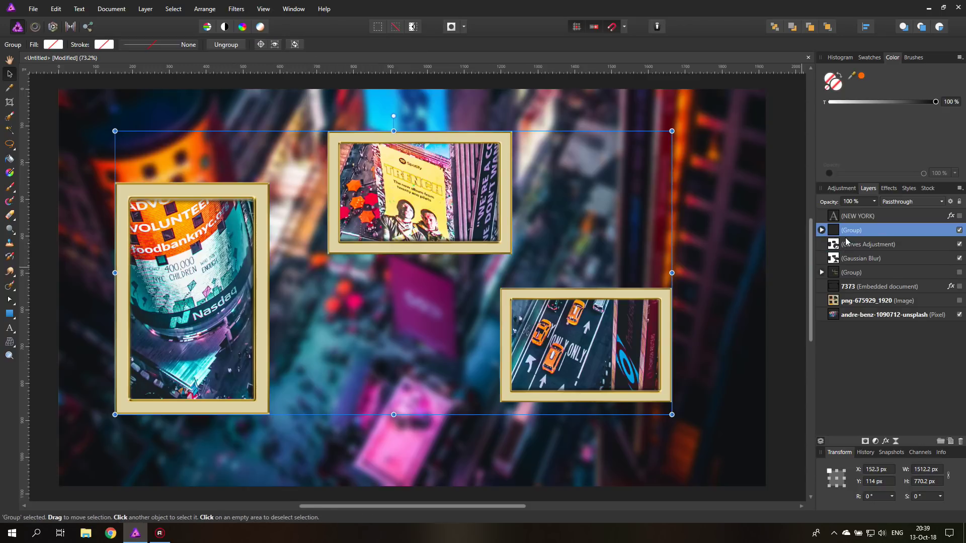
- Give the frame group an Outer Shadow with a radius of about 17.2 px and an offset of about 10.2 px
click(889, 189)
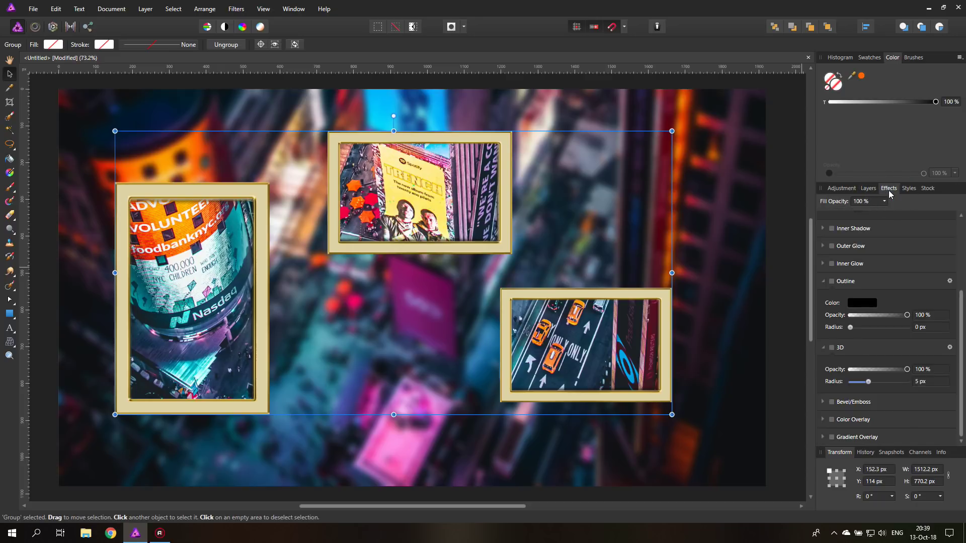
scroll(887, 297, up, 5)
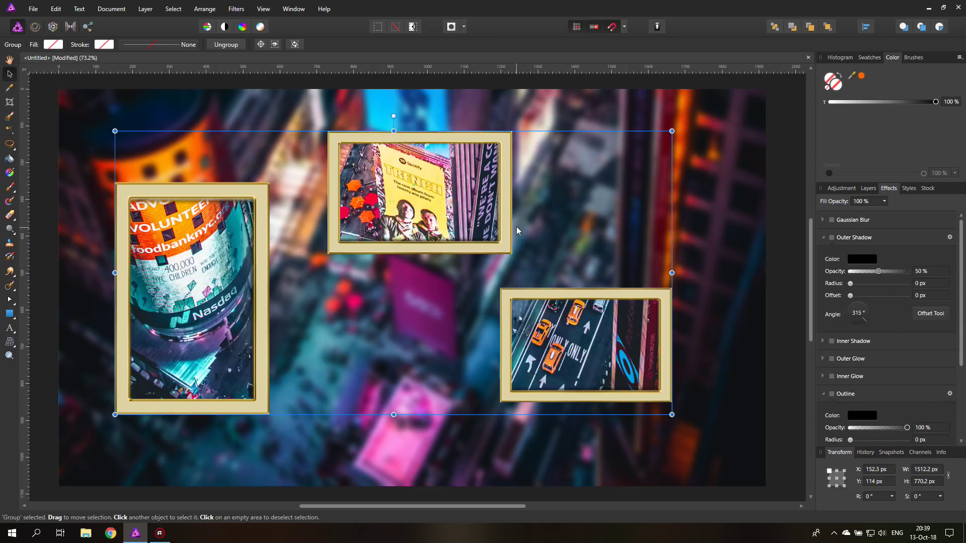
click(832, 238)
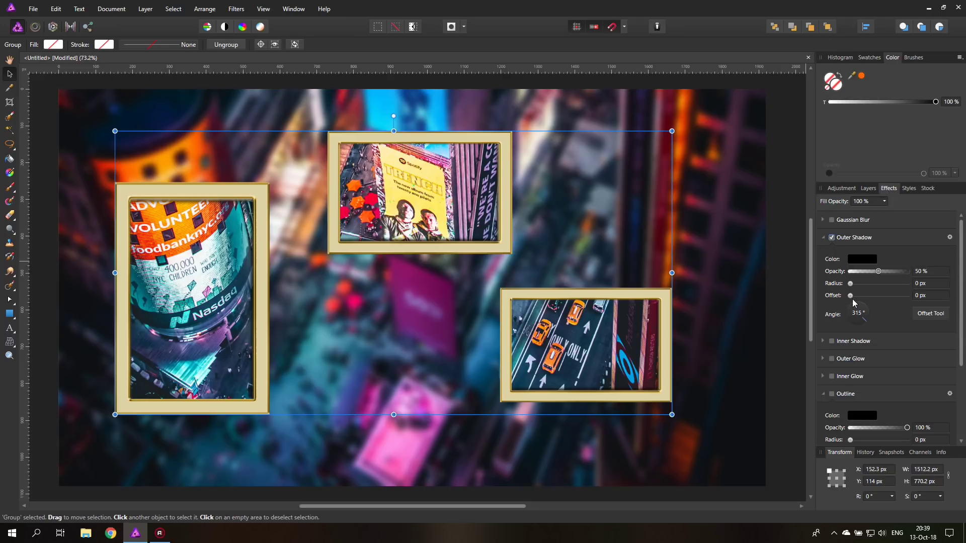
drag(852, 299, 853, 299)
drag(867, 298, 874, 296)
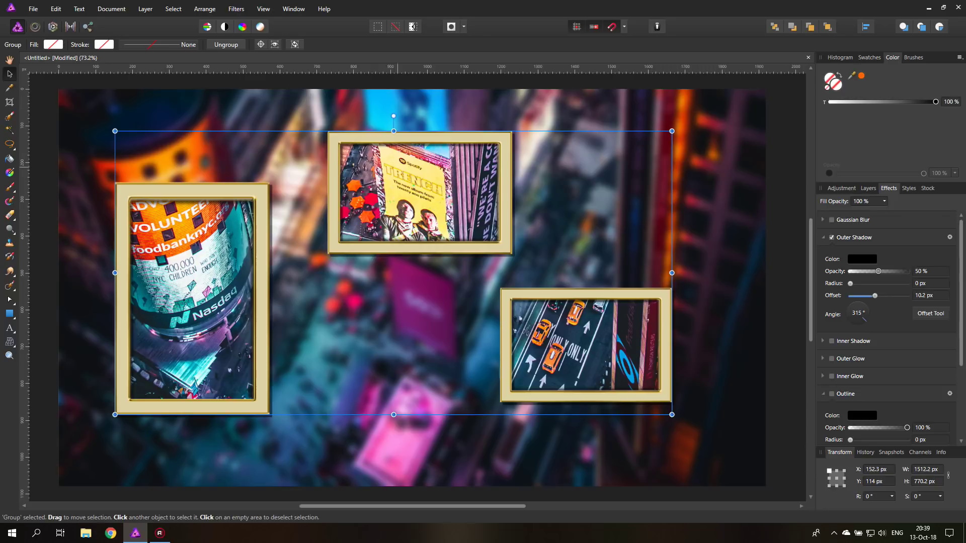
drag(850, 285, 880, 287)
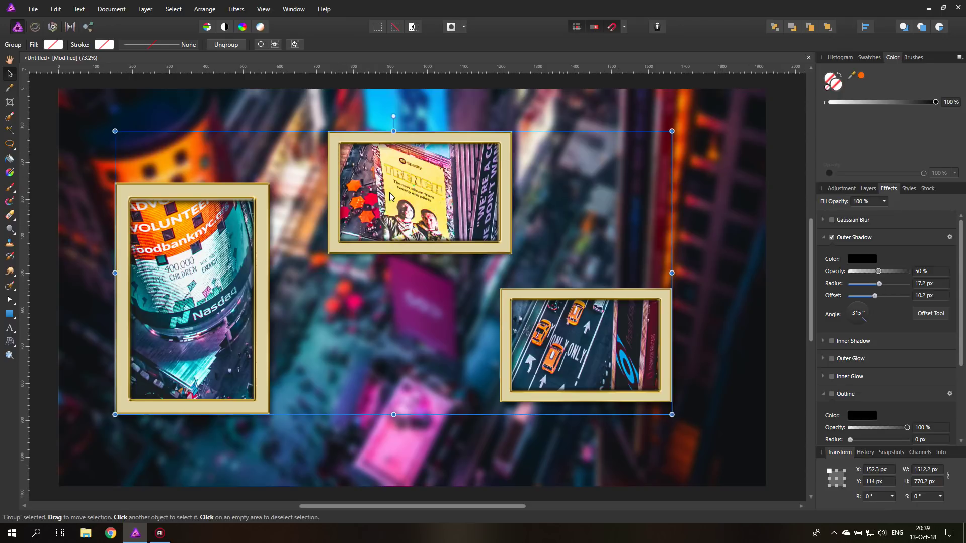
click(778, 276)
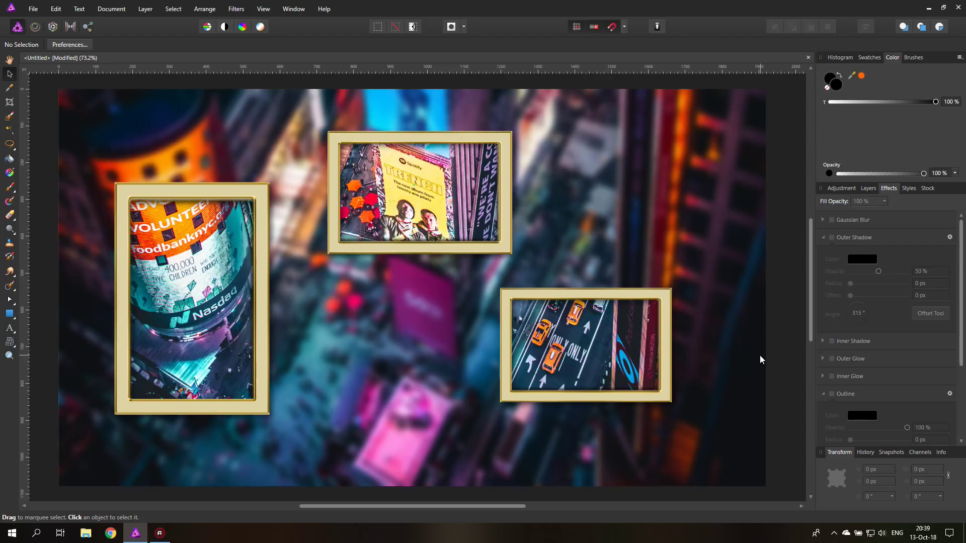
- Hide the gold frame group, the Curves Adjustment and the Gaussian Blur layer
click(870, 191)
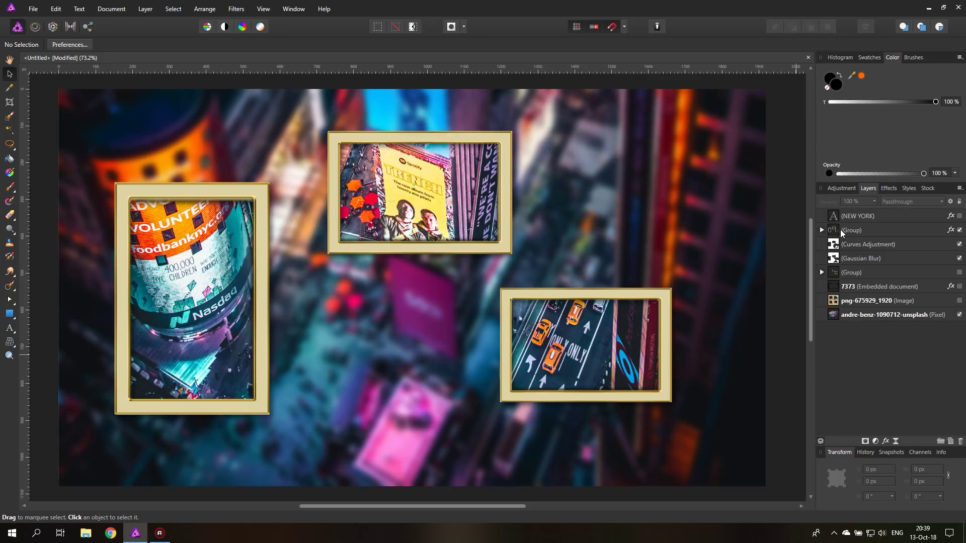
click(959, 230)
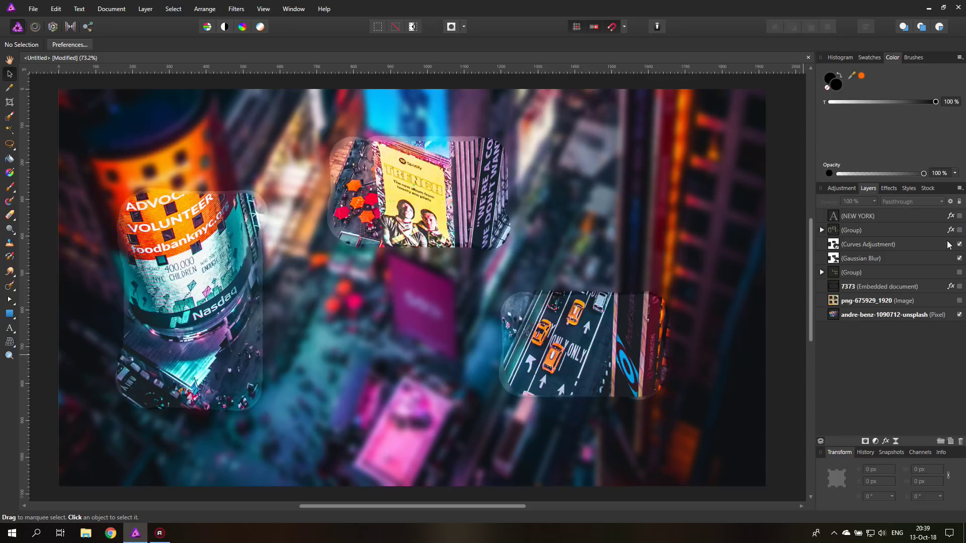
click(959, 245)
click(959, 258)
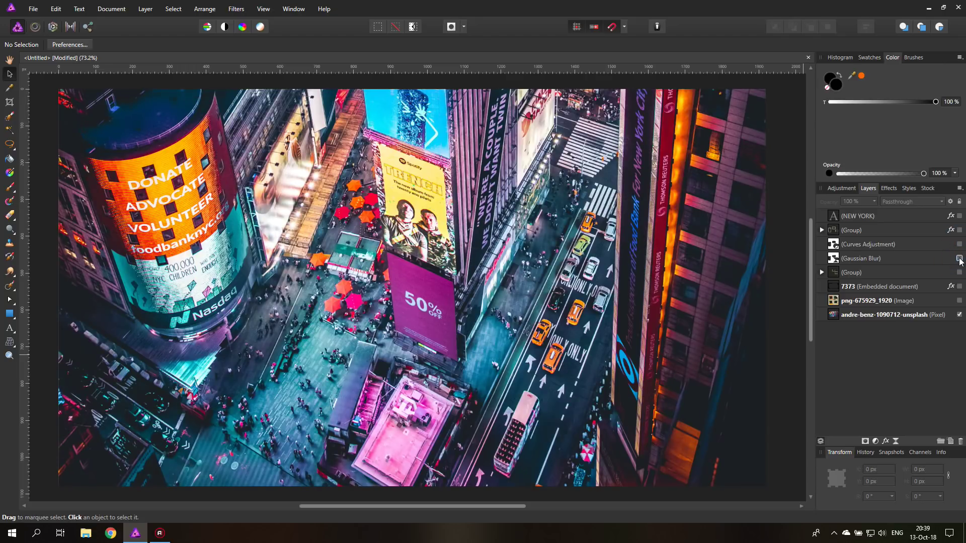
- Select the 7373 embedded document and show this grunge border over the city photo
click(834, 289)
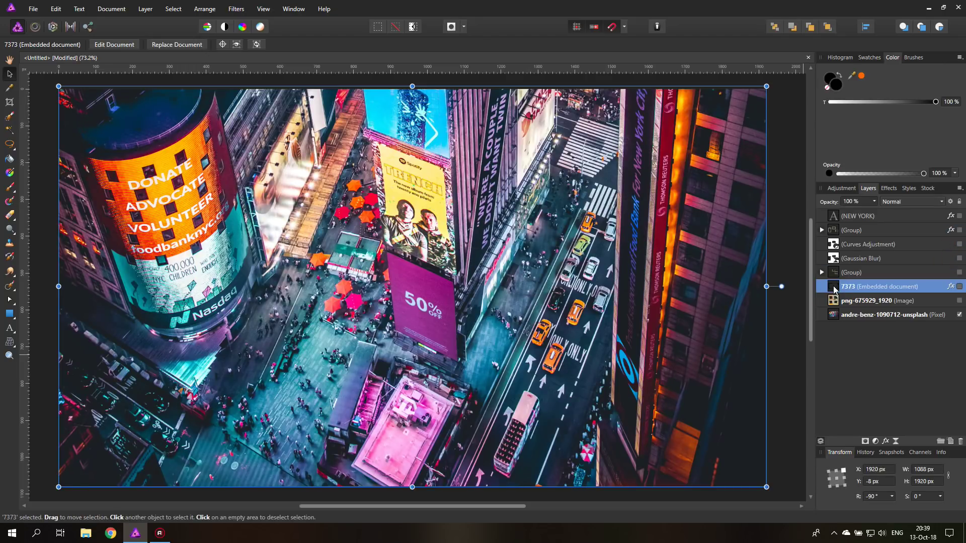
click(960, 287)
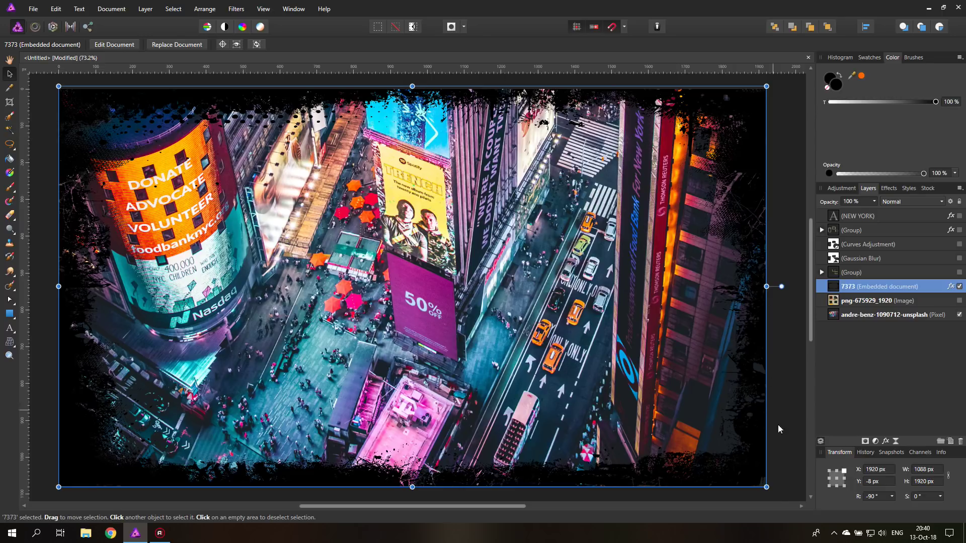
mouse_move(770, 487)
mouse_down()
mouse_move(370, 252)
mouse_move(373, 244)
mouse_move(504, 319)
mouse_move(402, 275)
mouse_move(533, 345)
mouse_move(467, 296)
mouse_move(460, 322)
mouse_move(777, 486)
mouse_up()
- Turn off the Outer Shadow effect on the 7373 grunge border
click(894, 188)
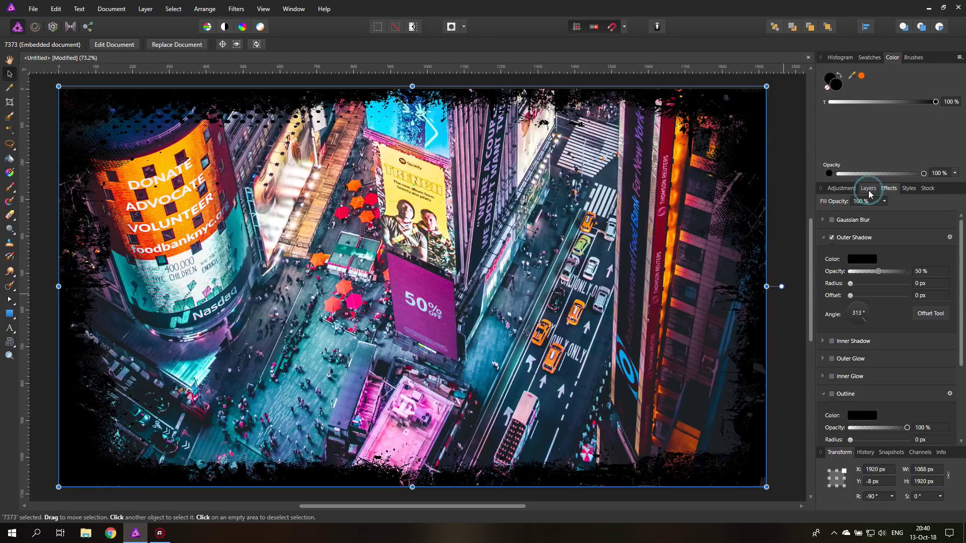
click(868, 188)
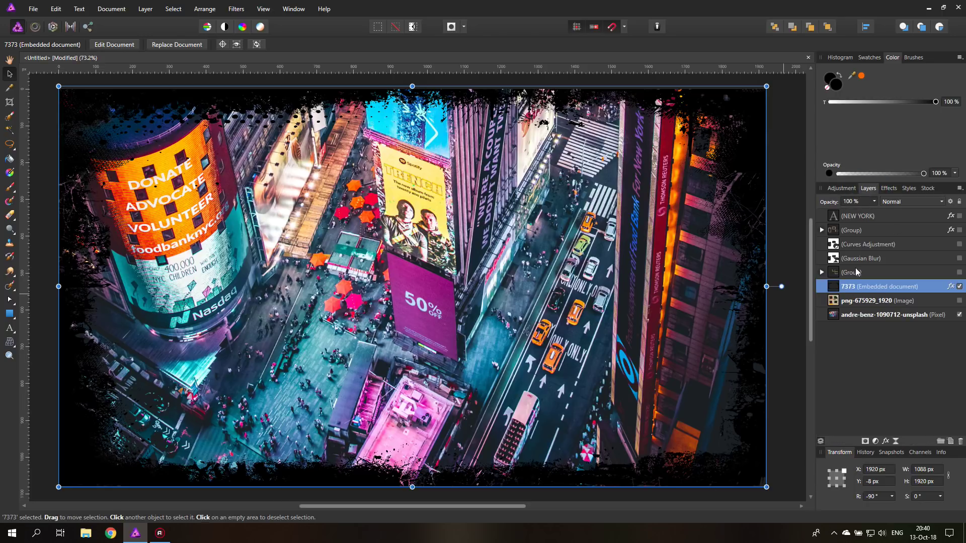
click(889, 189)
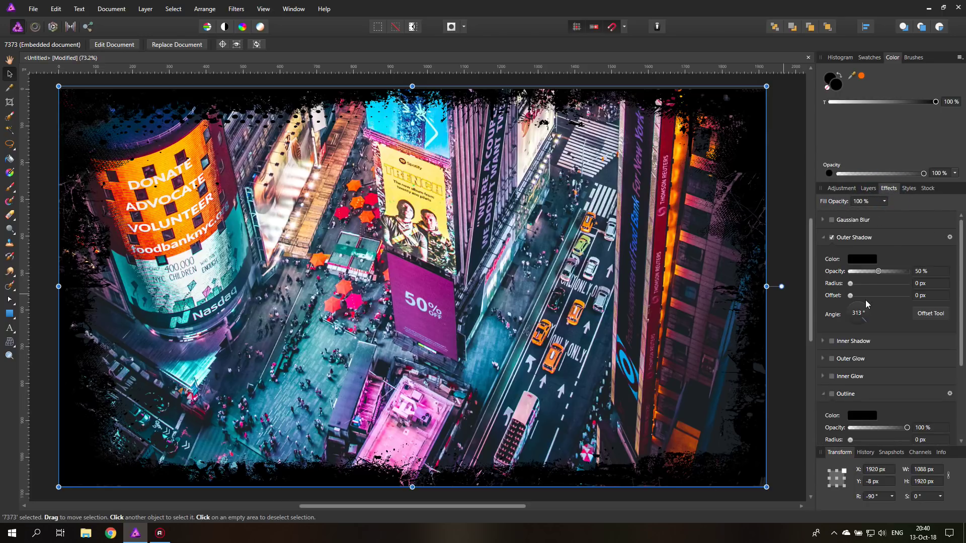
click(832, 239)
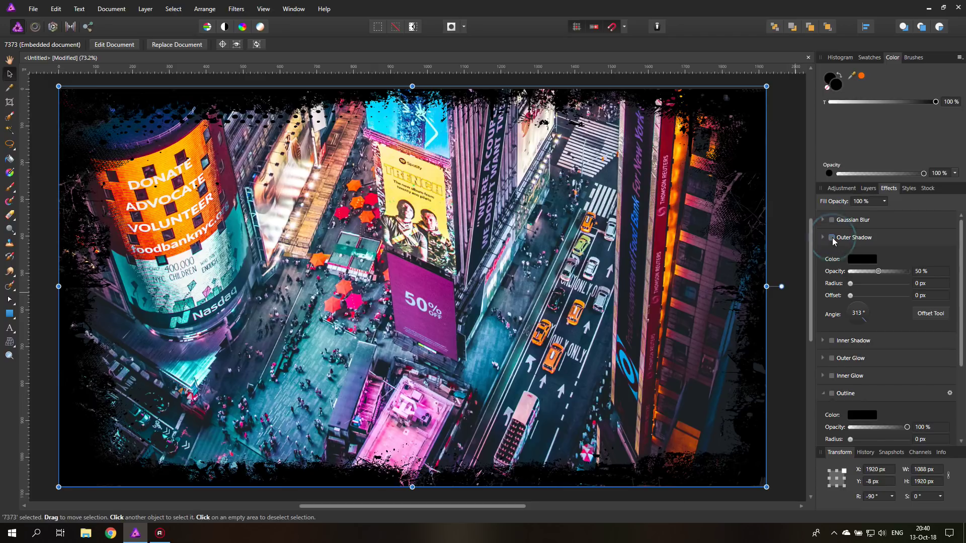
- Add a Color Overlay to the 7373 grunge border, try blue and pink, and settle on white
scroll(840, 257, down, 1)
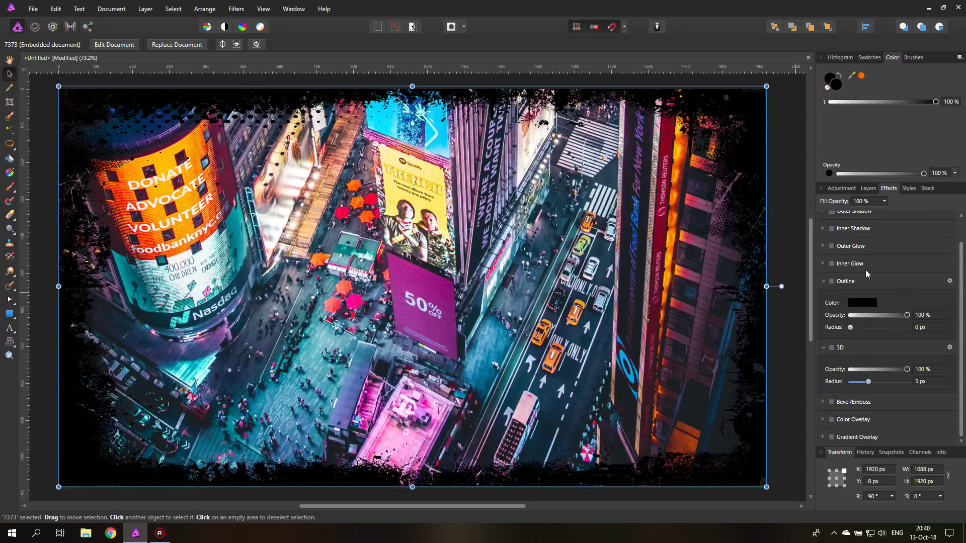
click(831, 419)
scroll(879, 369, down, 1)
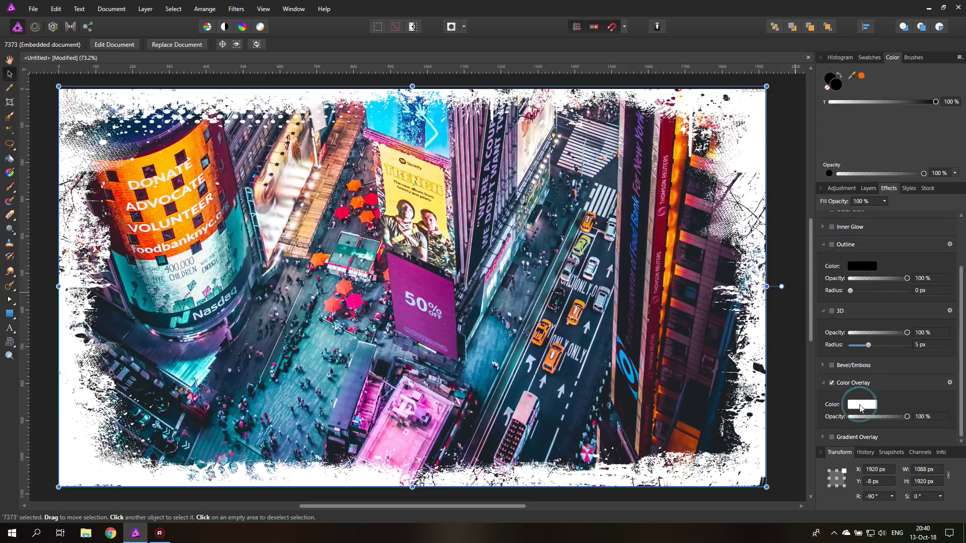
click(862, 405)
click(841, 443)
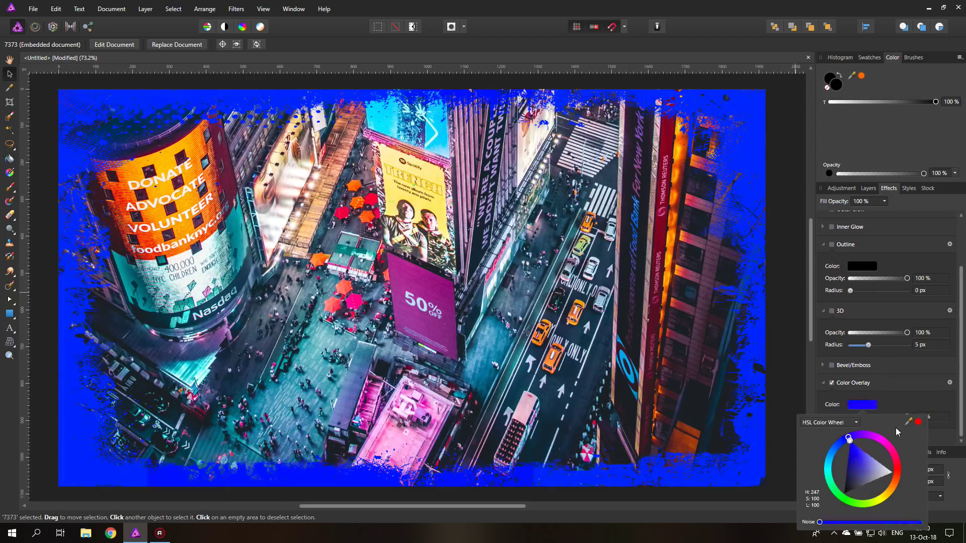
drag(842, 445, 915, 431)
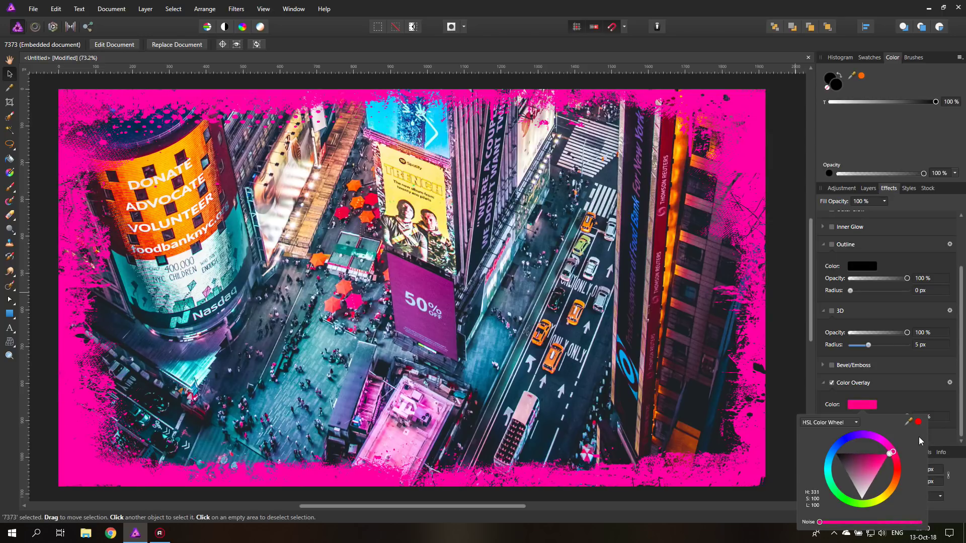
drag(878, 465, 865, 531)
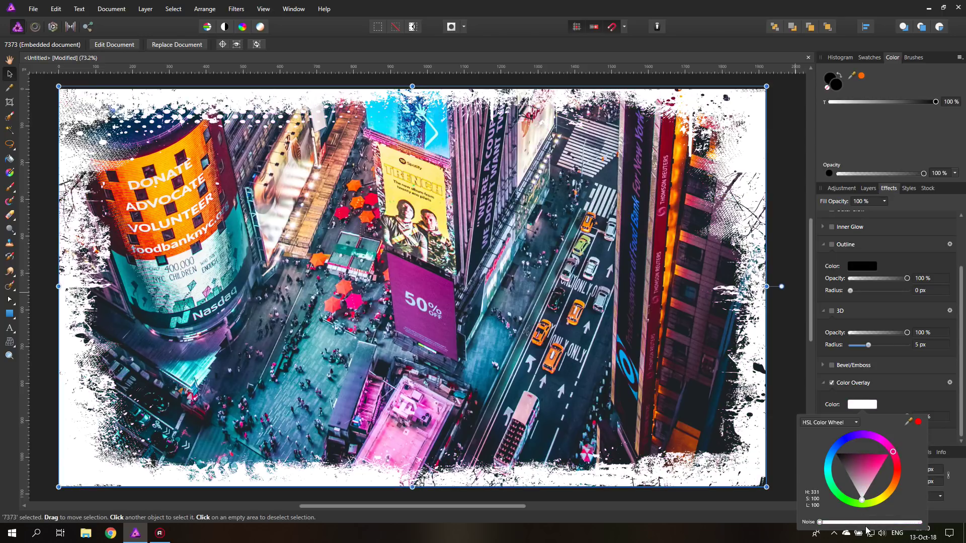
click(899, 395)
- Show the NEW YORK text layer over the bordered photo and deselect everything
click(867, 188)
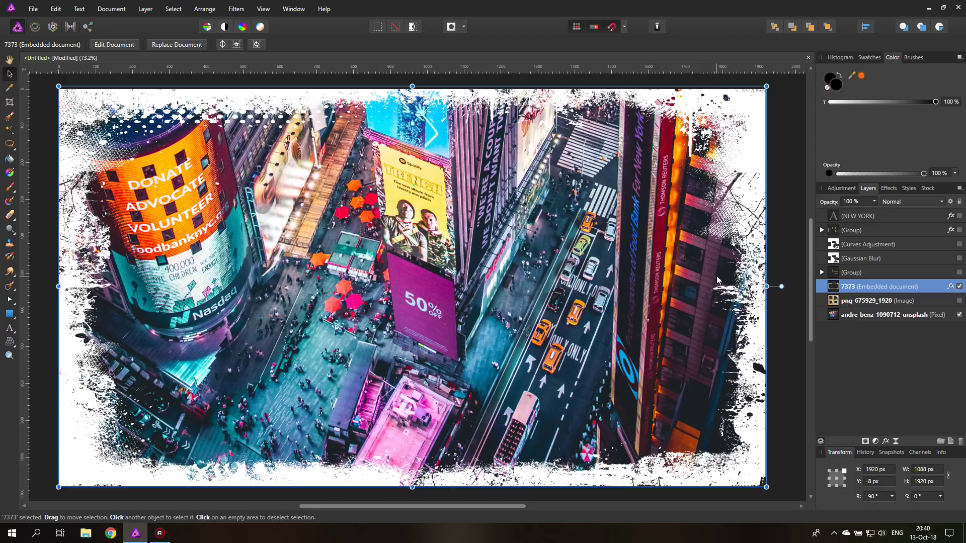
click(959, 216)
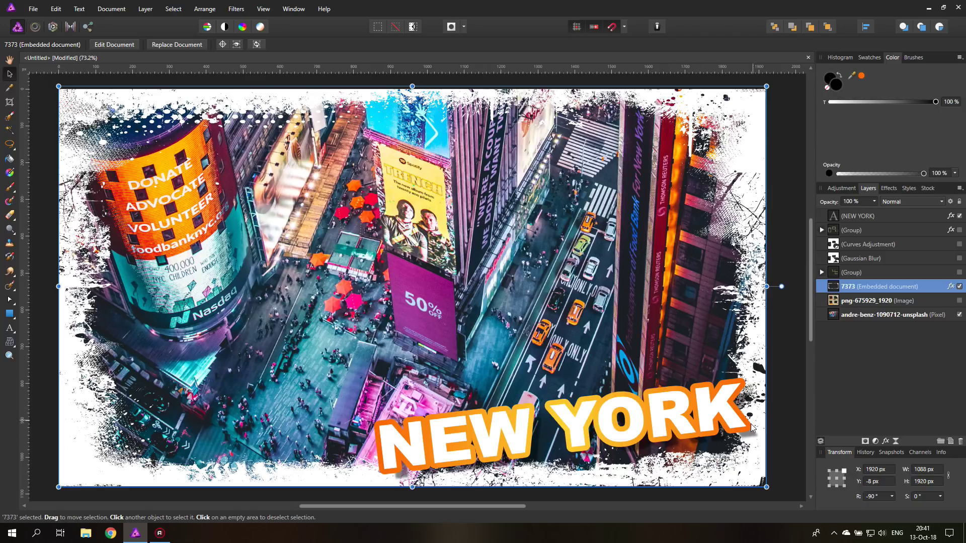
click(782, 422)
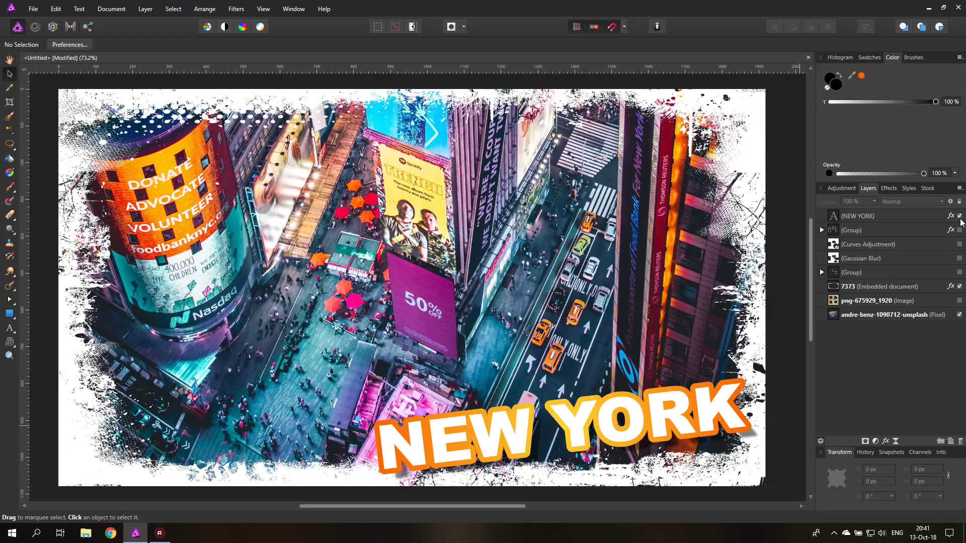
- Hide the NEW YORK text and the 7373 border, and show the png-675929_1920 collage frame image over the photo
click(959, 216)
click(959, 286)
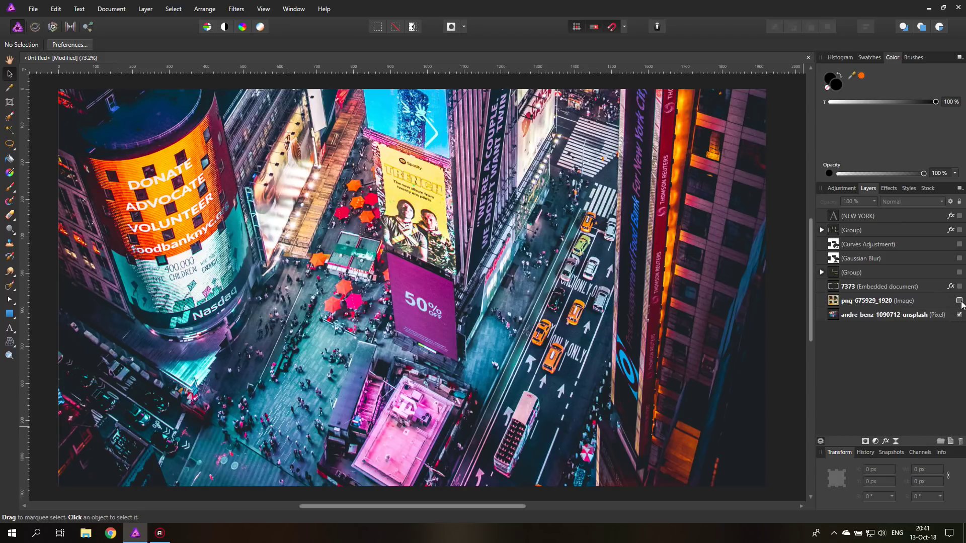
click(959, 300)
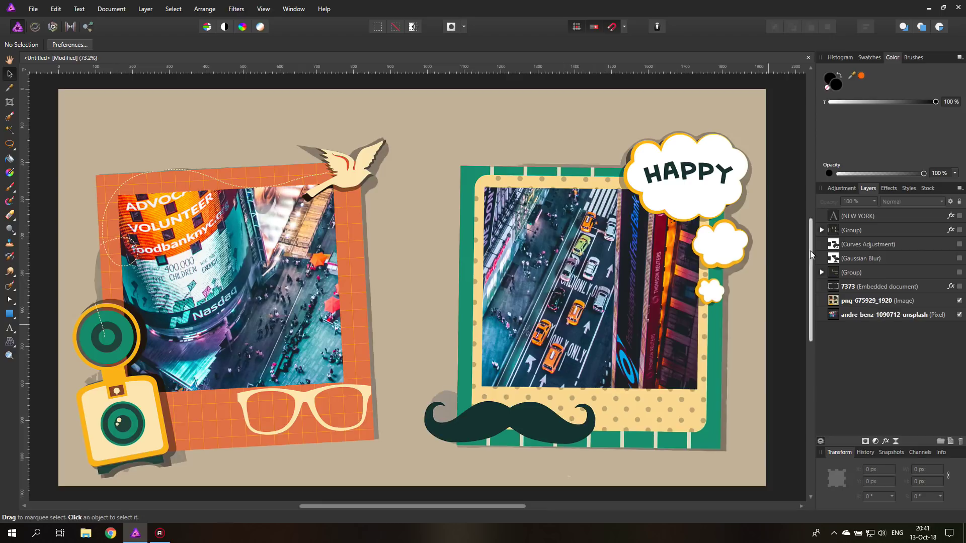
click(837, 305)
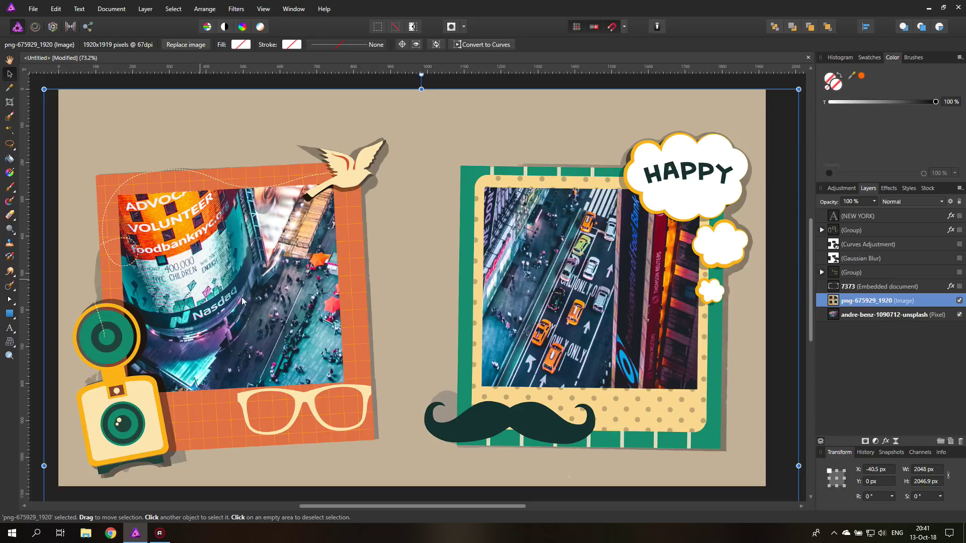
click(803, 196)
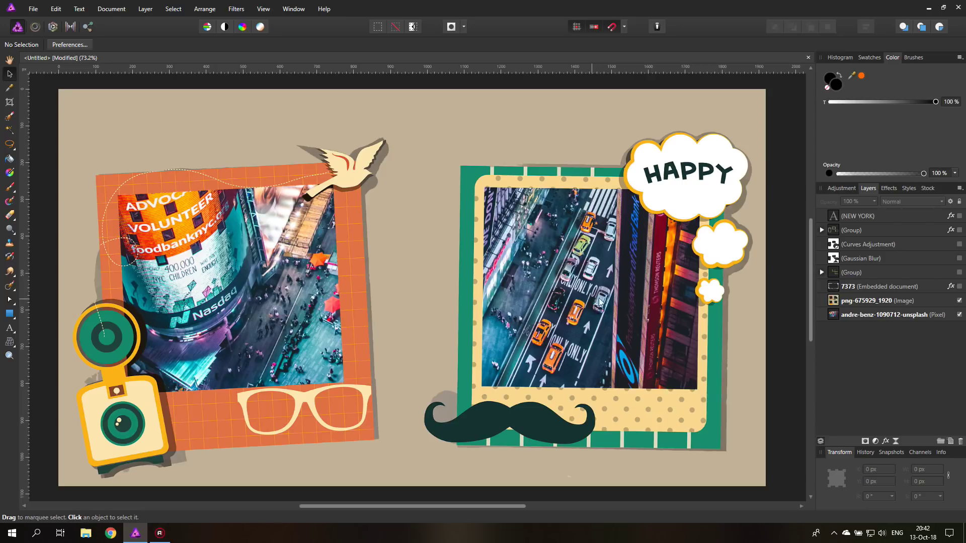
- Hide the png-675929_1920 image and draw a black rectangle about 1237 × 677 px directly above the city photo layer
click(959, 300)
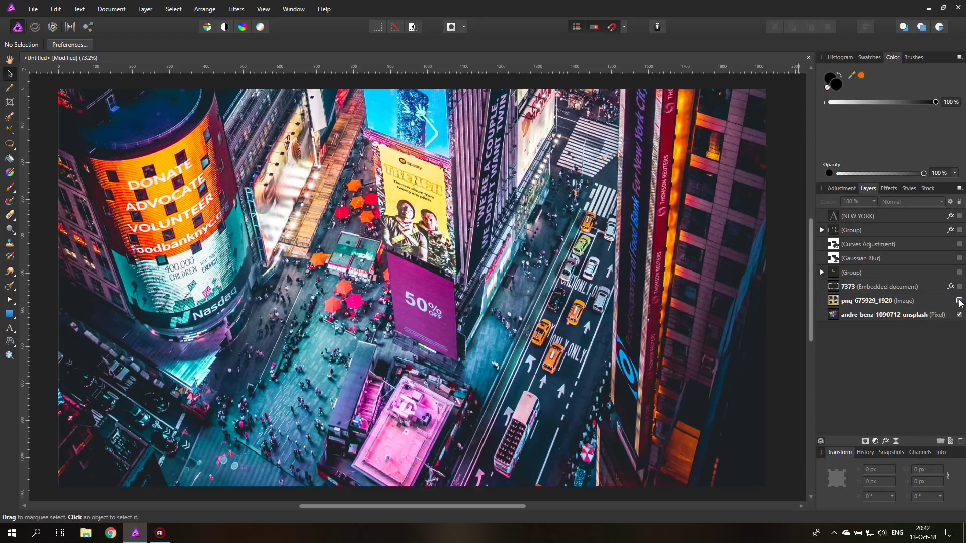
click(831, 315)
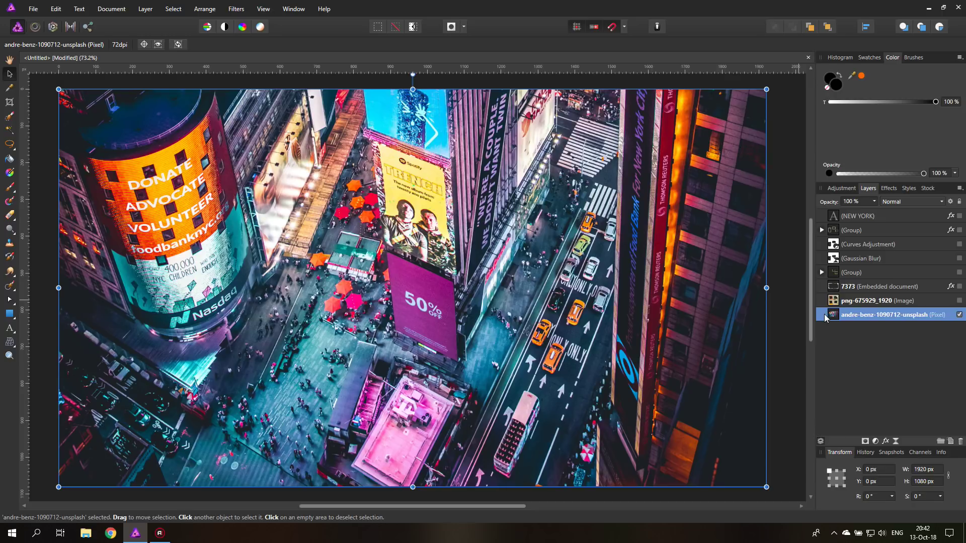
click(10, 314)
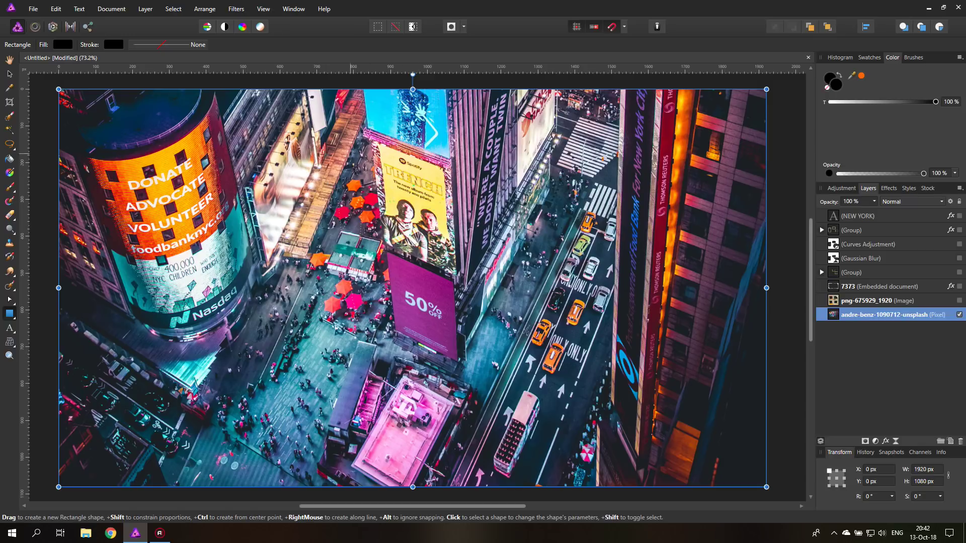
drag(208, 153, 649, 420)
drag(208, 153, 193, 172)
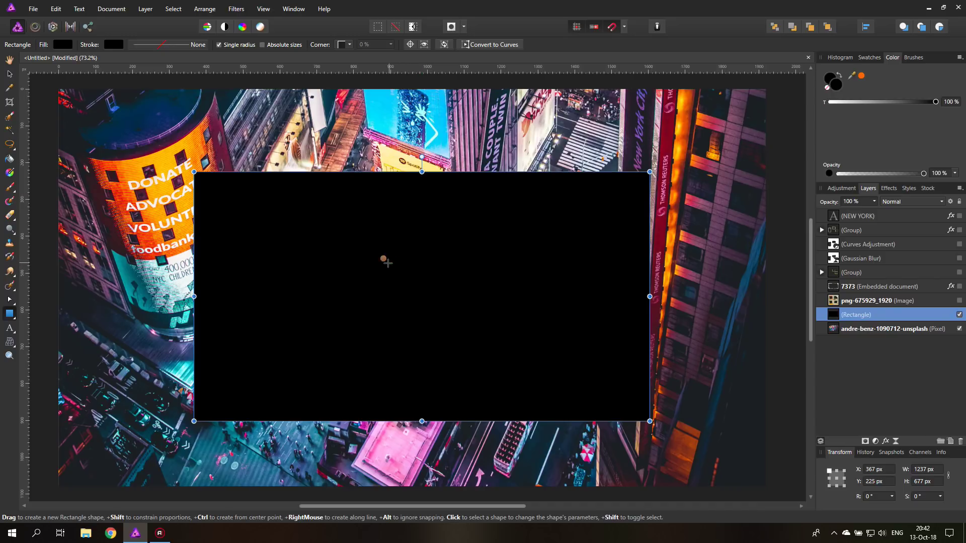
- Convert the black rectangle to curves and move its two upper corners and lower-right corner inward to form an irregular four-sided shape
right_click(388, 265)
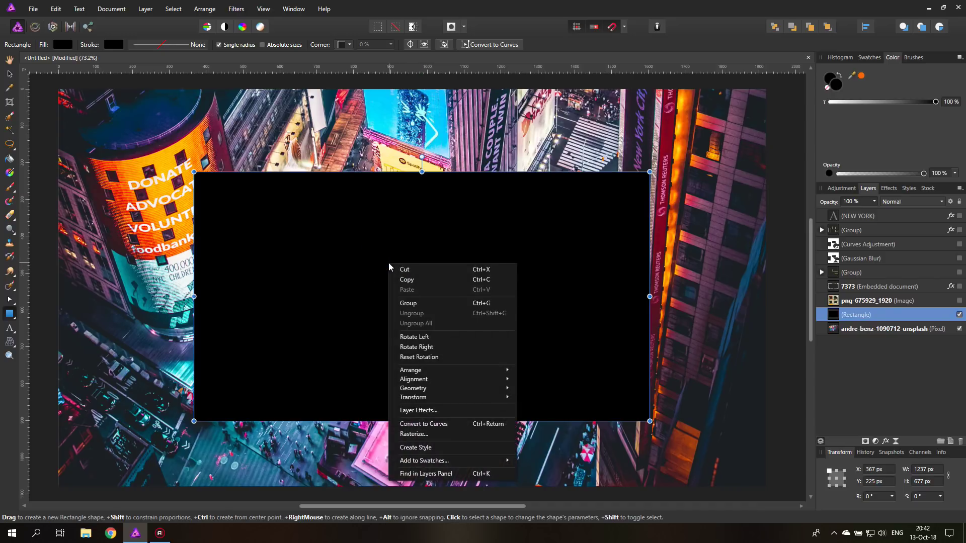
click(444, 425)
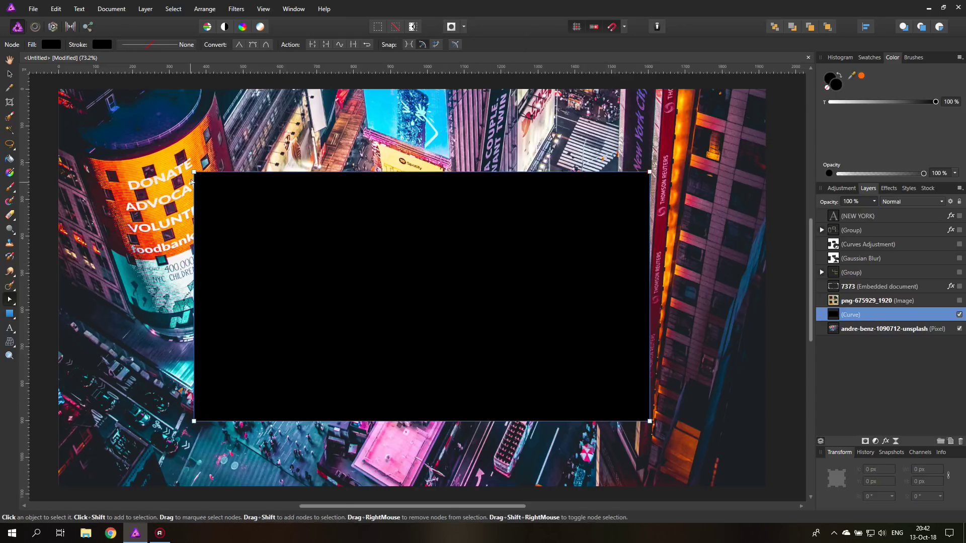
click(11, 302)
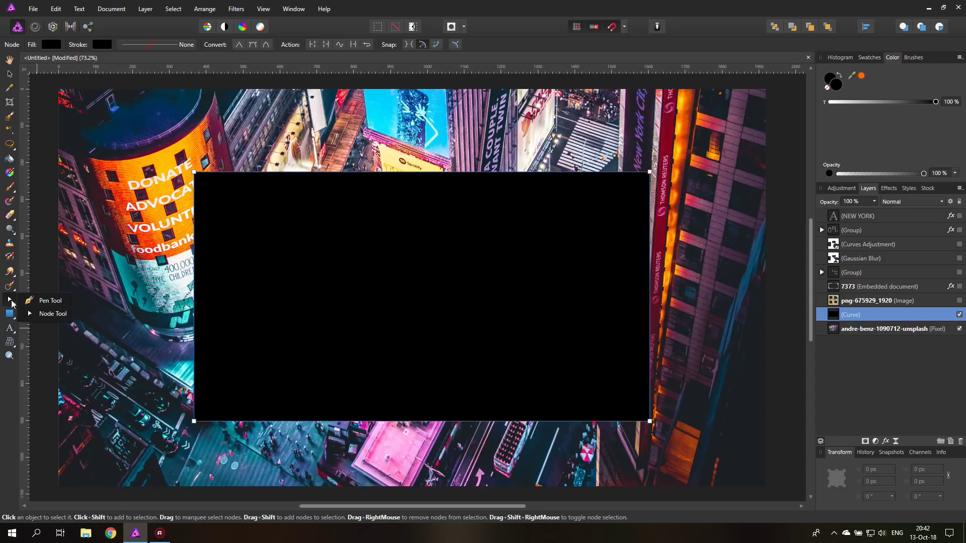
click(43, 316)
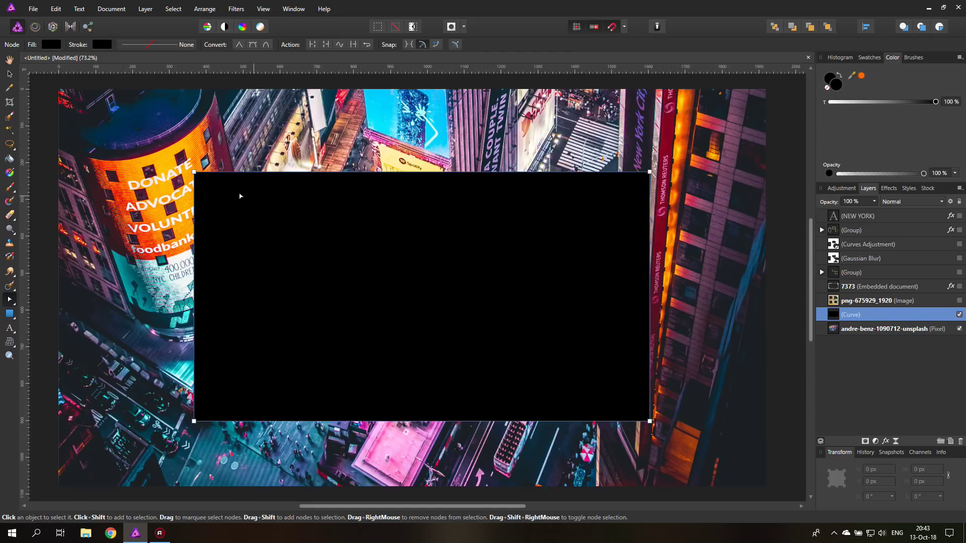
drag(194, 173, 217, 186)
drag(649, 172, 605, 188)
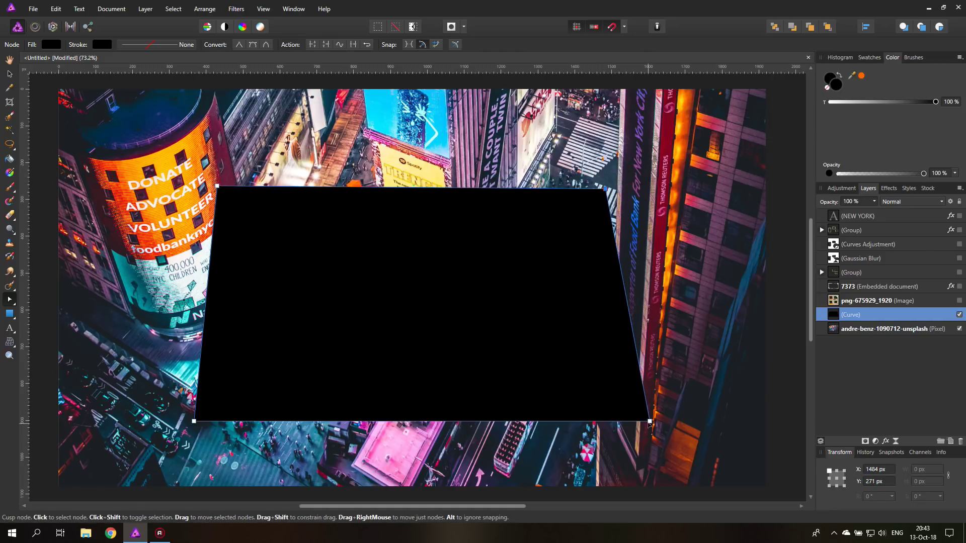
drag(649, 421, 596, 402)
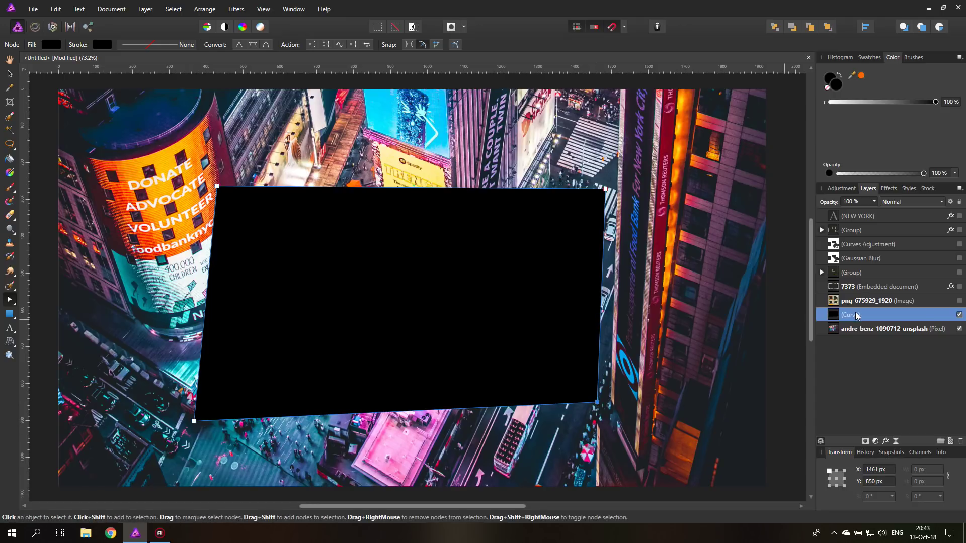
- Clip the andre-benz-1090712-unsplash photo layer inside the irregular curve and expand the curve layer
click(9, 74)
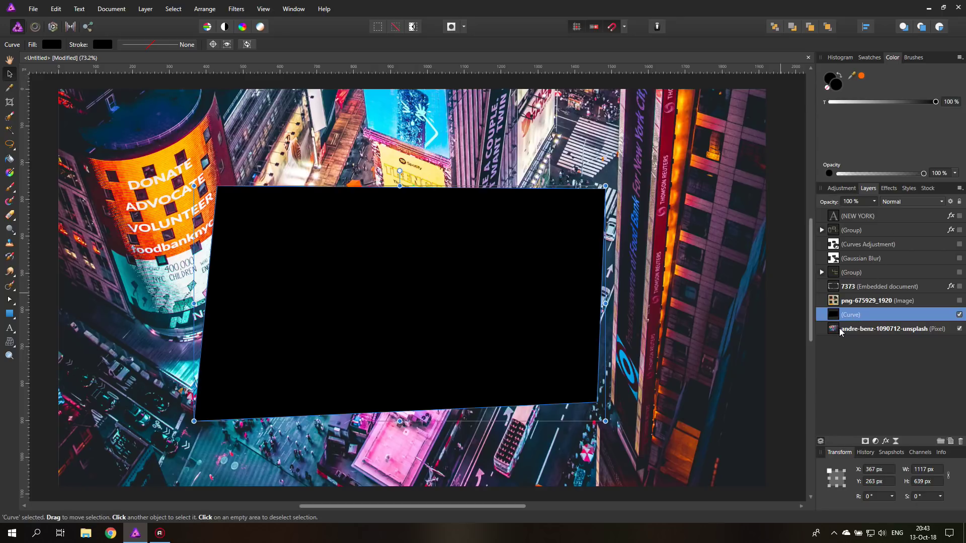
drag(836, 333, 847, 322)
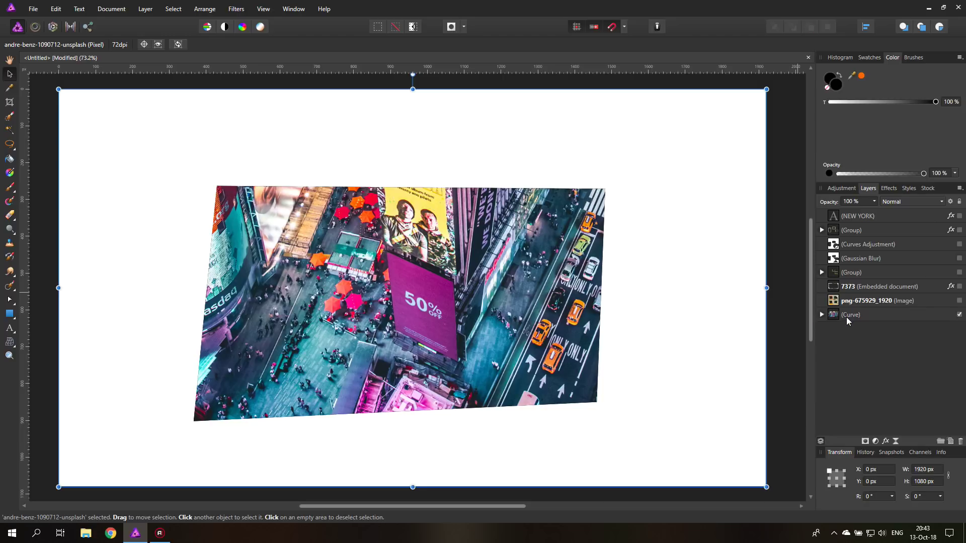
click(821, 314)
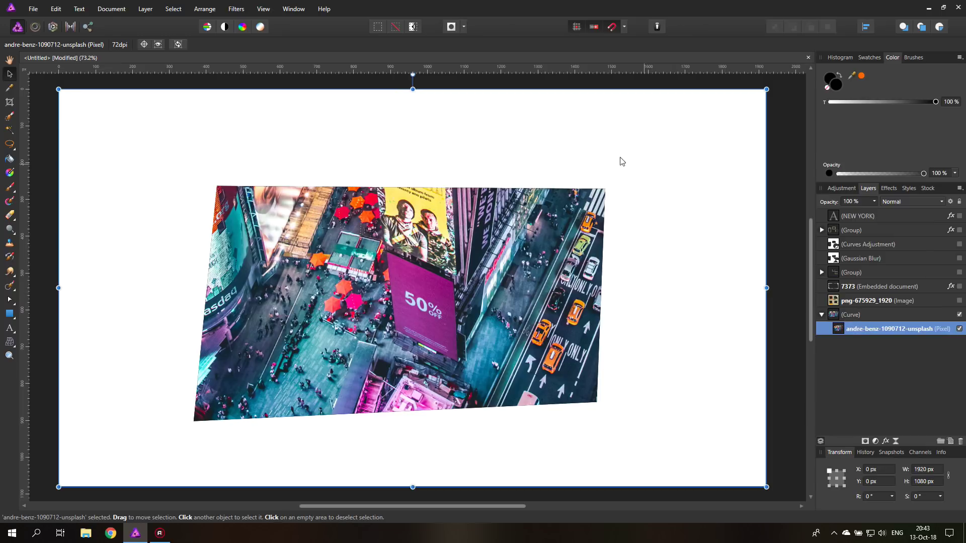
- Draw a black rectangle about 1196 × 685 px around the clipped photo and place its layer beneath the photo's curve
click(9, 315)
mouse_move(183, 170)
mouse_down()
mouse_move(502, 418)
mouse_move(623, 421)
mouse_up()
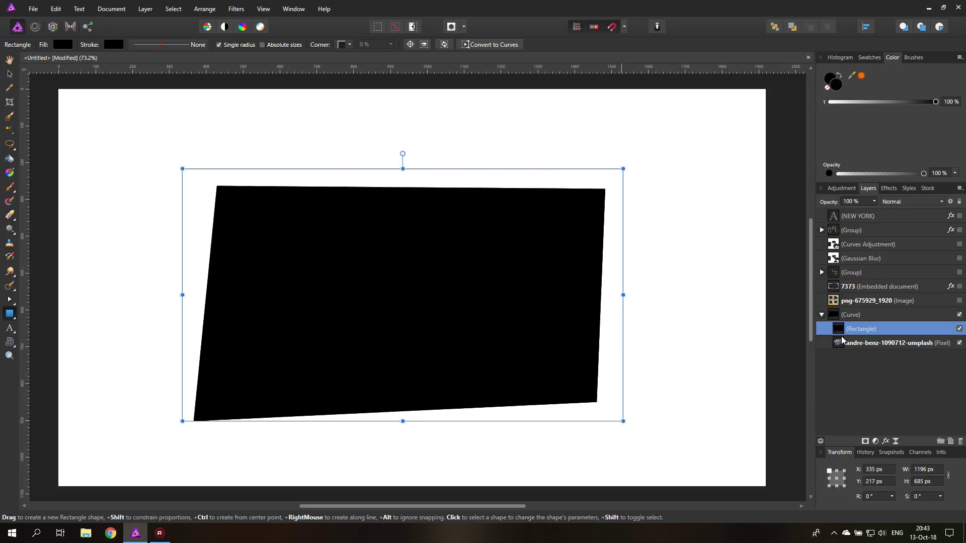
drag(838, 328, 841, 372)
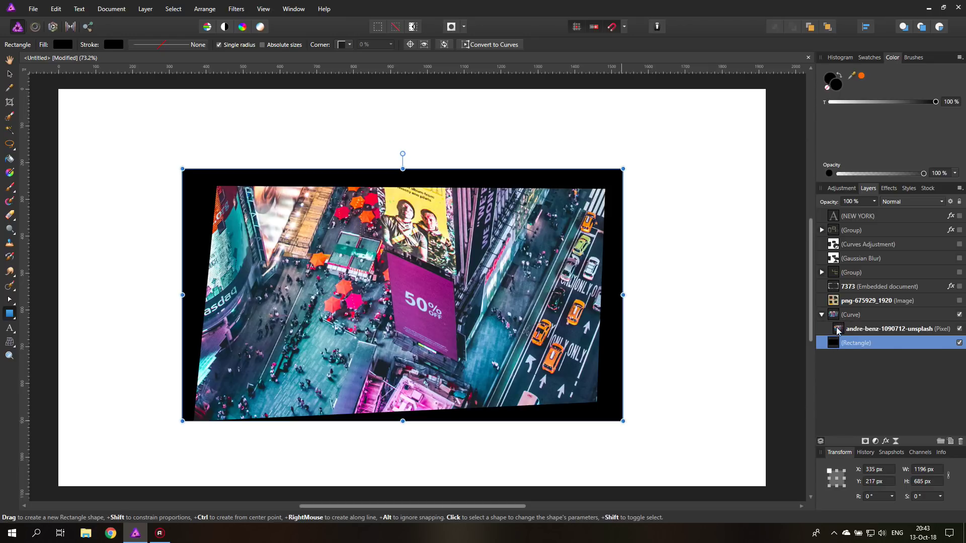
- Convert the black rectangle behind the clipped photo to curves
right_click(488, 180)
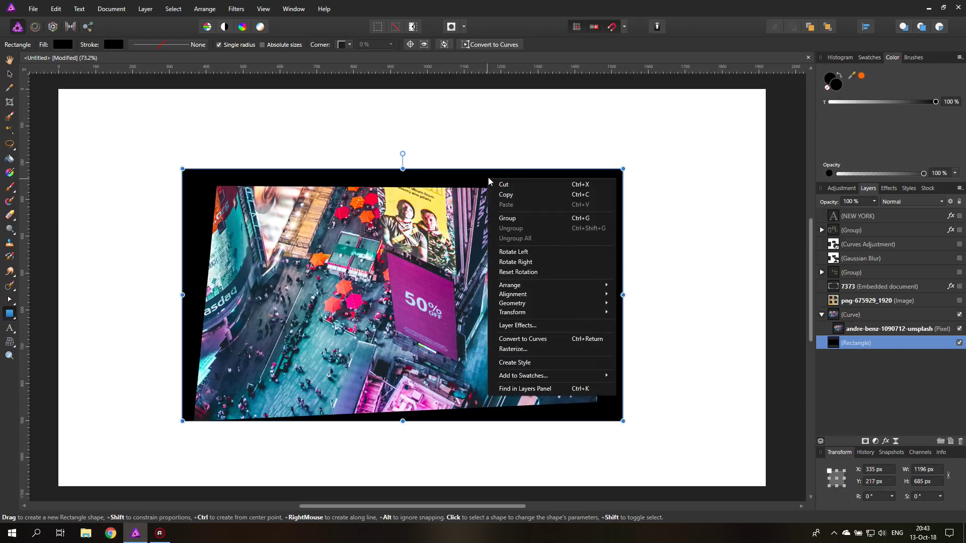
click(545, 341)
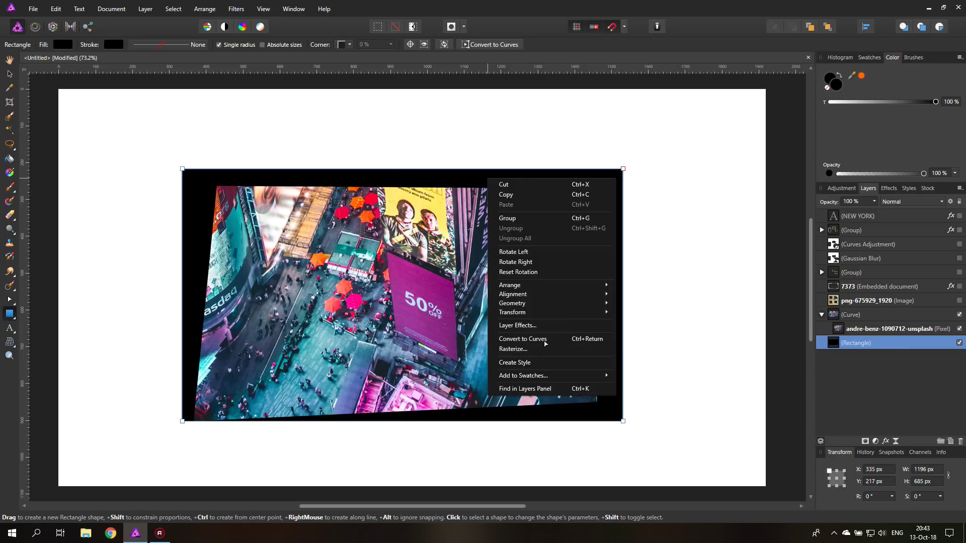
click(544, 343)
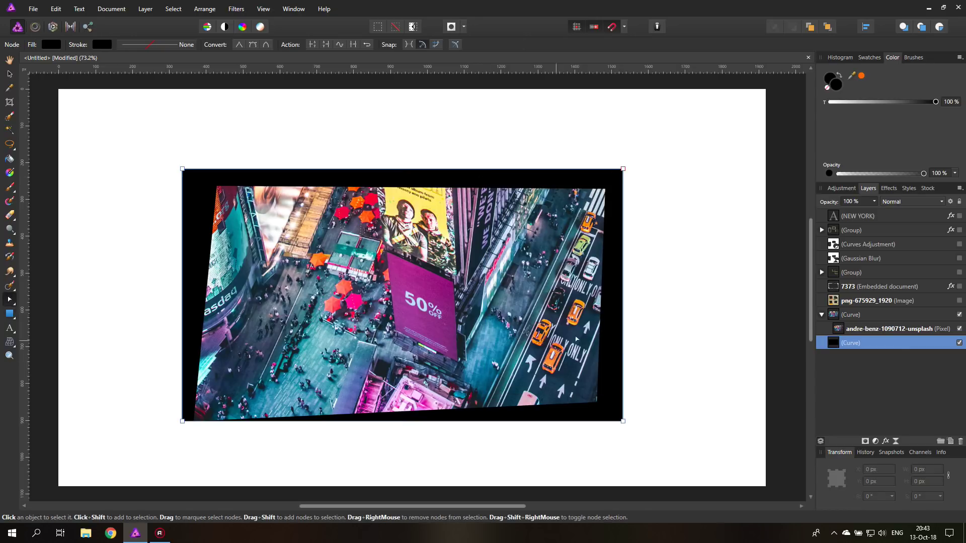
- Give the backing shape a linear gradient fill and colour its start stop with purple sampled from the 50% OFF sign
click(51, 45)
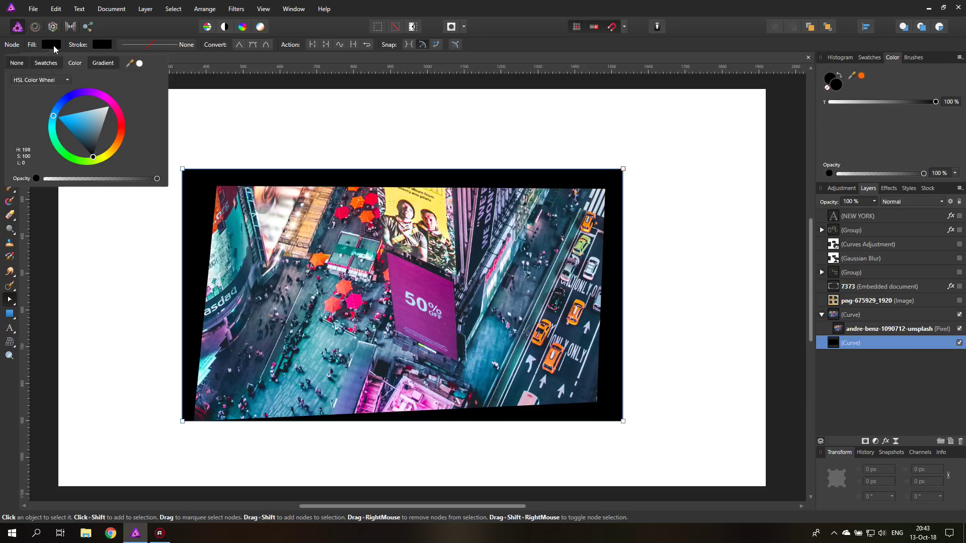
click(103, 63)
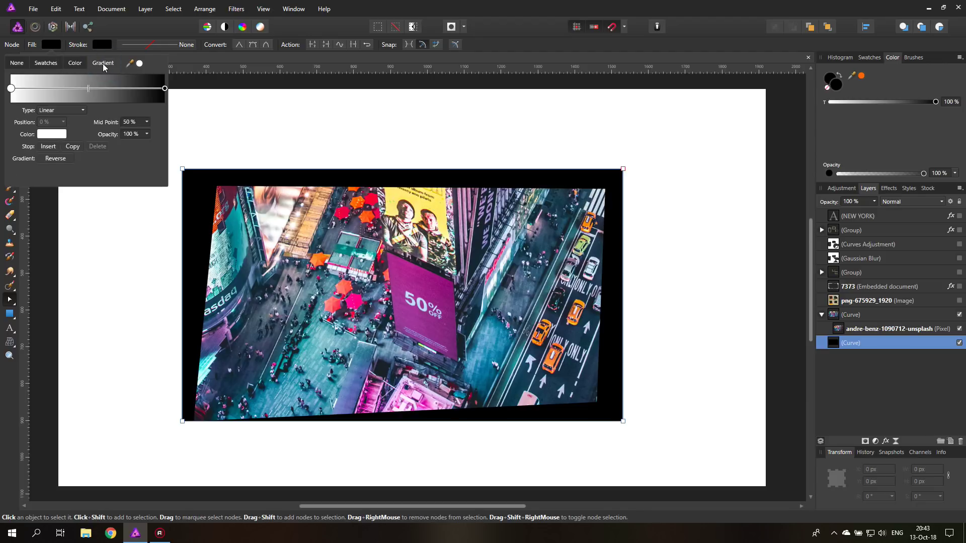
click(10, 89)
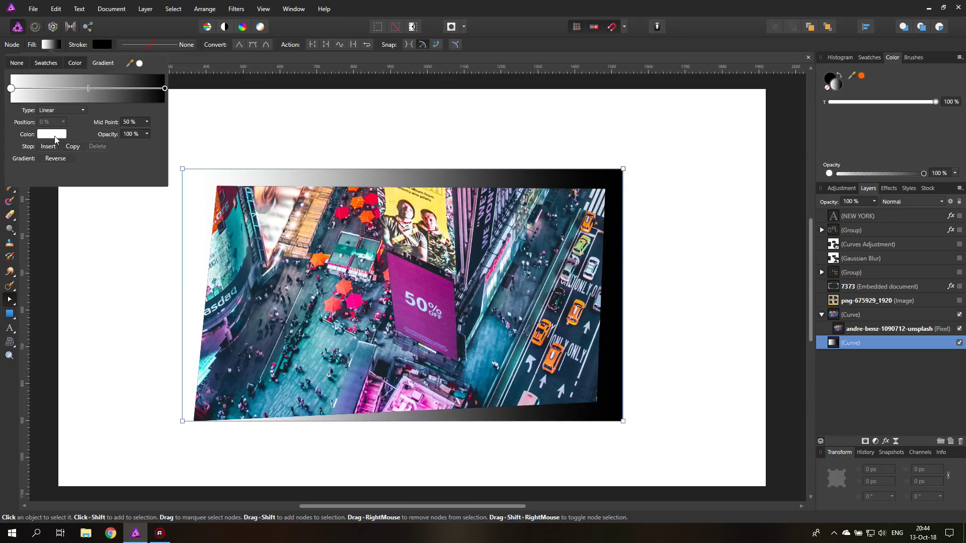
click(51, 134)
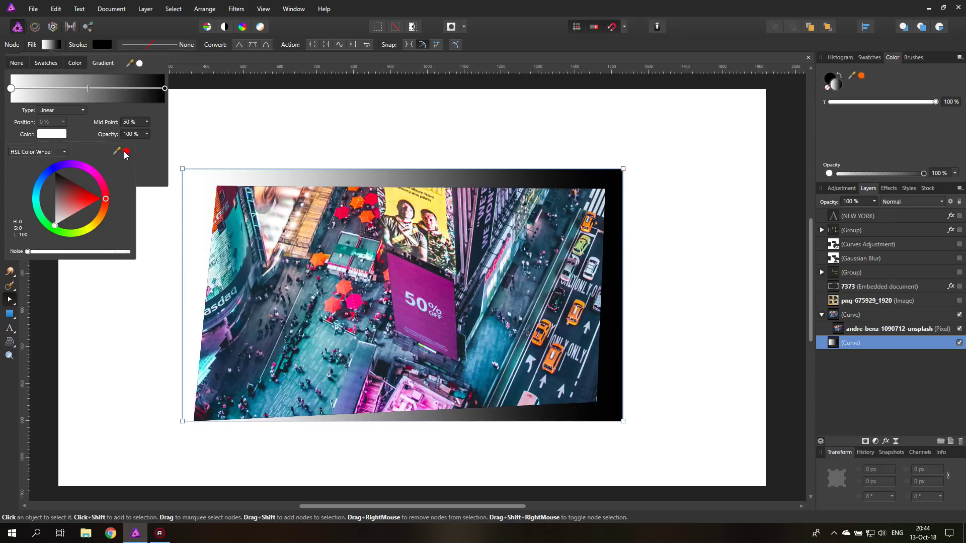
drag(135, 181, 424, 281)
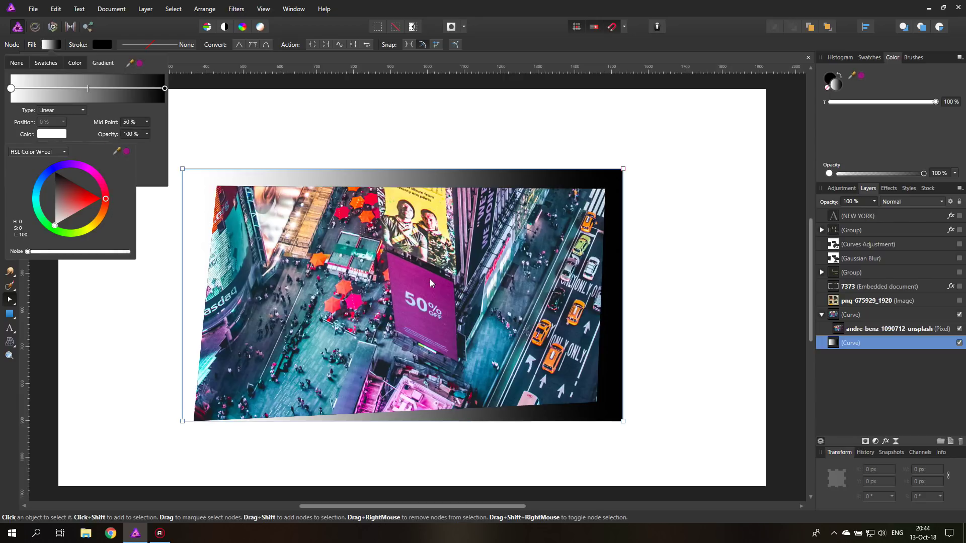
click(125, 151)
- Colour the gradient's end stop with blue sampled from the street in the photo and close the fill settings
click(164, 89)
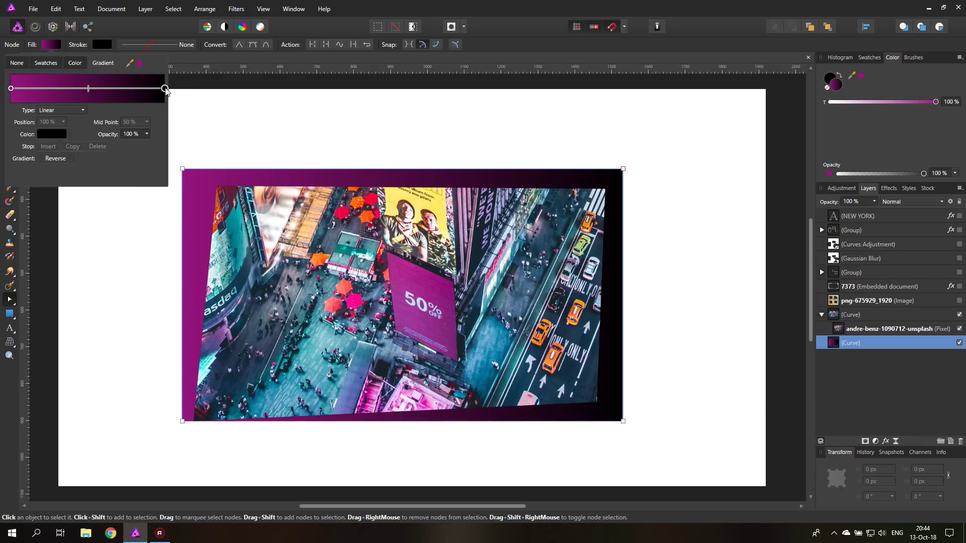
click(53, 134)
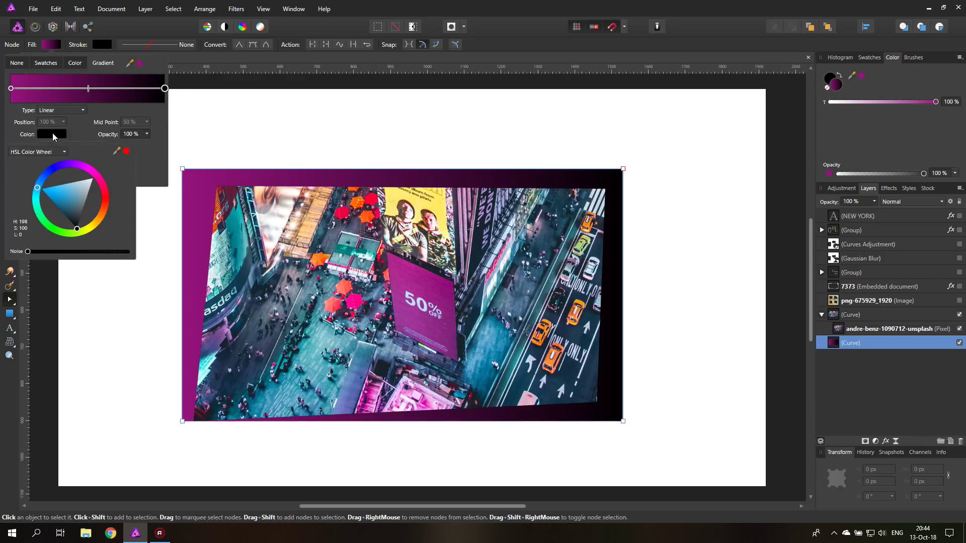
drag(117, 150, 502, 347)
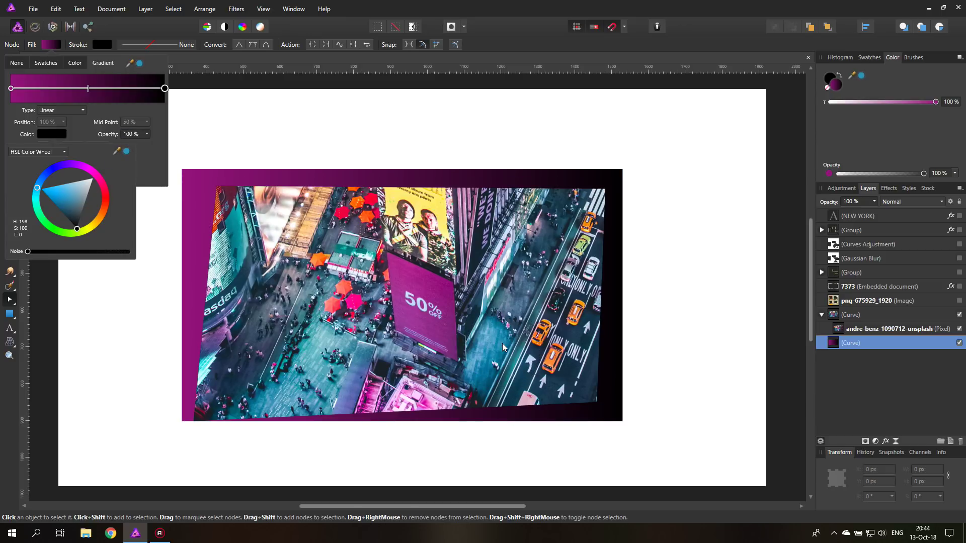
click(127, 152)
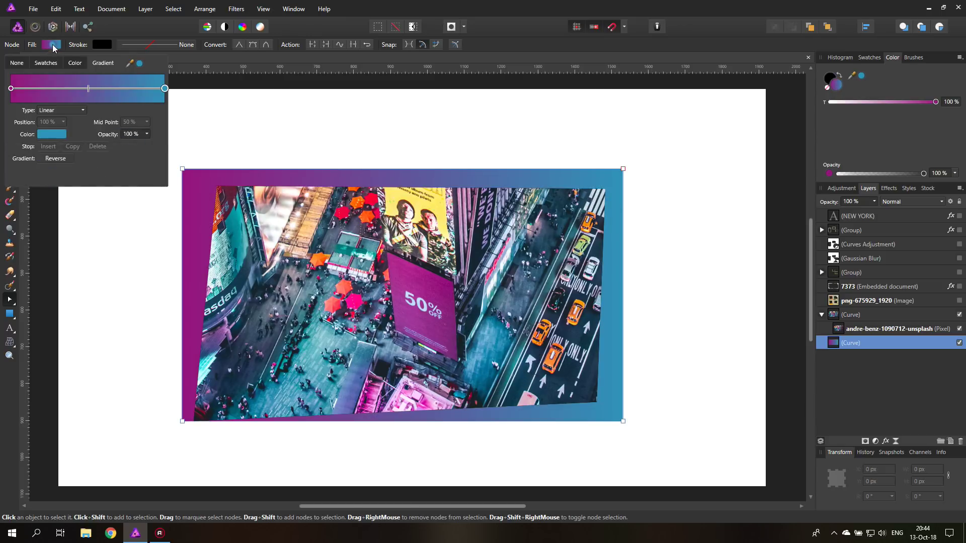
click(50, 43)
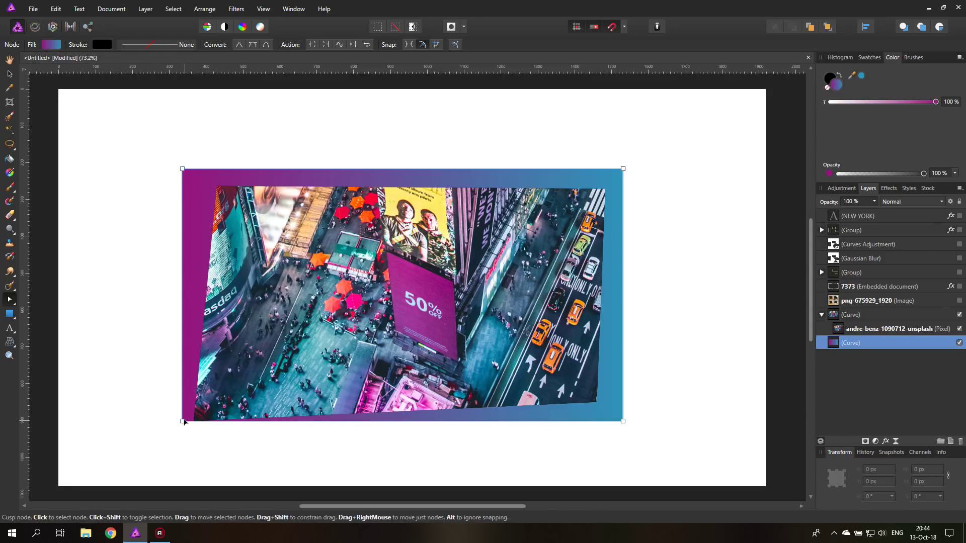
- Shift all four corner nodes of the gradient shape so it becomes an uneven border around the photo
drag(183, 422, 185, 446)
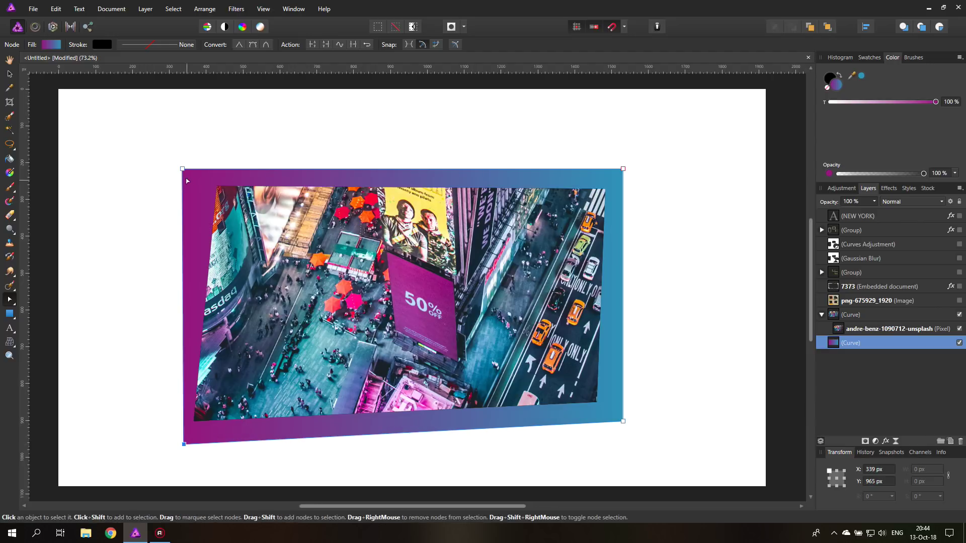
mouse_move(183, 171)
mouse_down()
mouse_move(181, 162)
mouse_move(185, 183)
mouse_up()
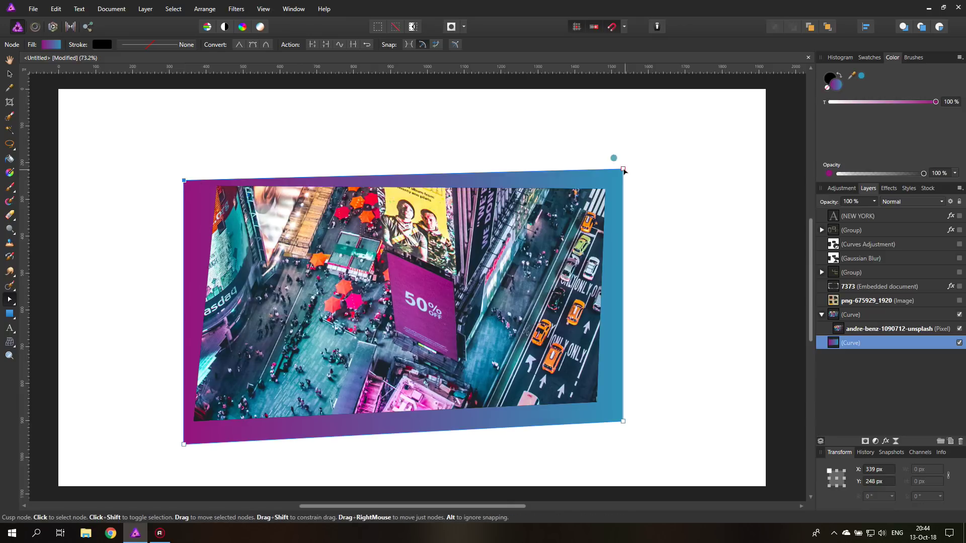
drag(623, 168, 612, 168)
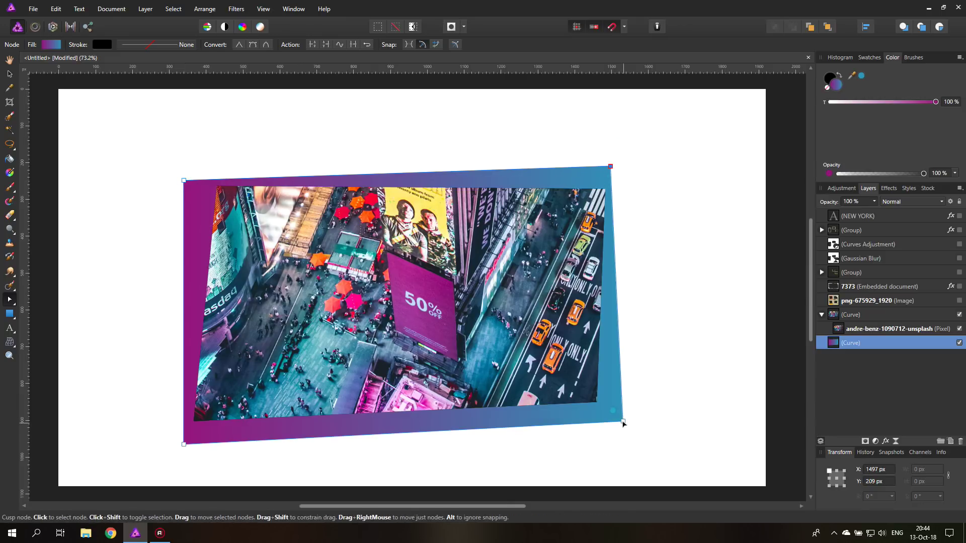
mouse_move(623, 422)
mouse_down()
mouse_move(617, 410)
mouse_move(605, 422)
mouse_move(623, 431)
mouse_move(621, 411)
mouse_up()
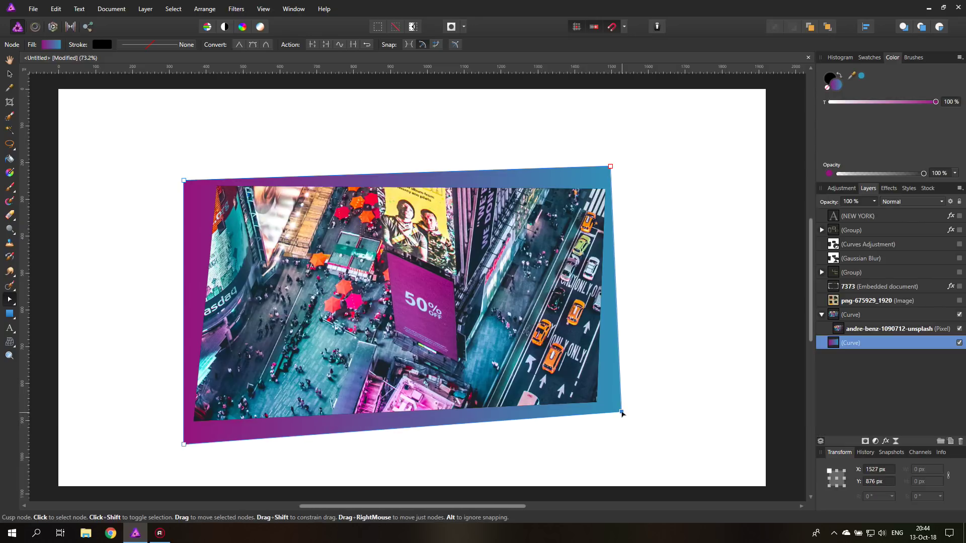
- Duplicate the gradient shape's layer and rotate the copy 180°
right_click(833, 344)
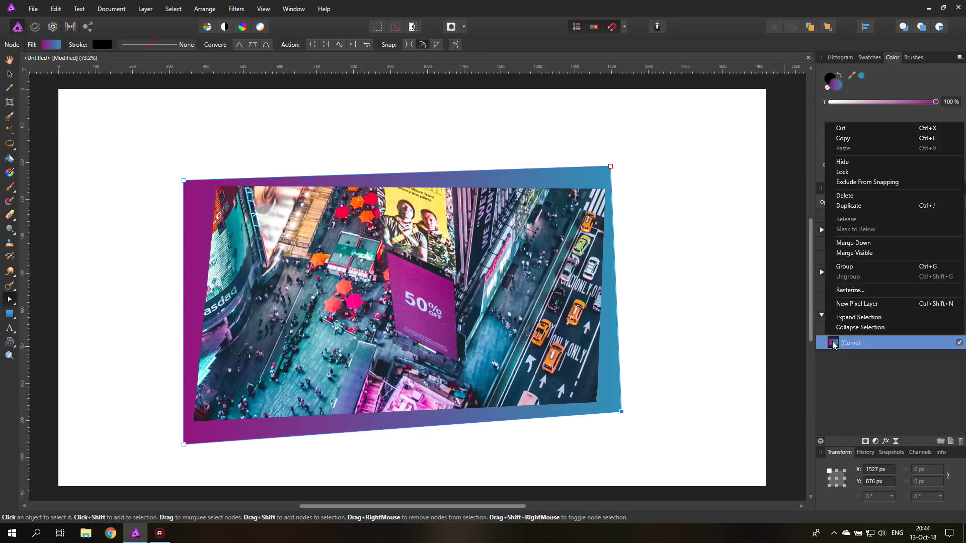
click(841, 204)
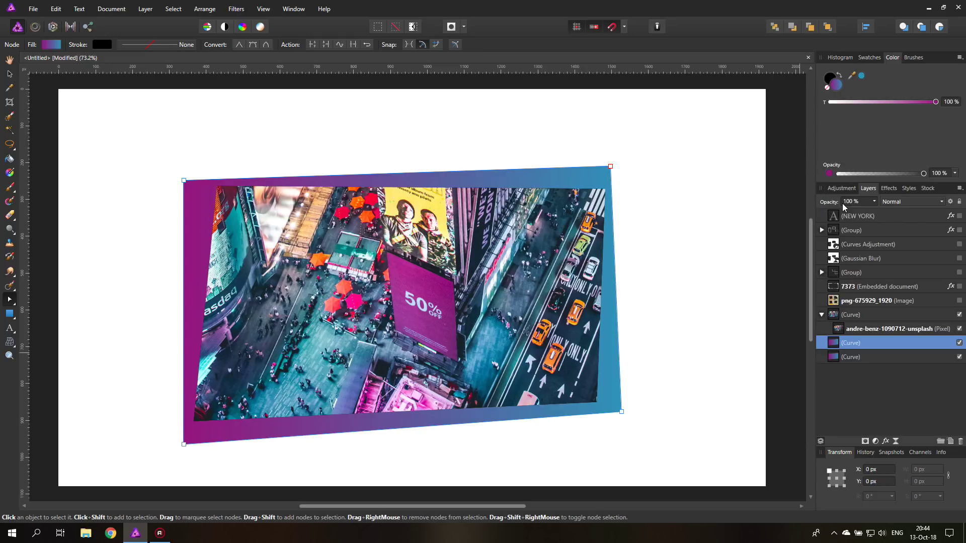
click(9, 74)
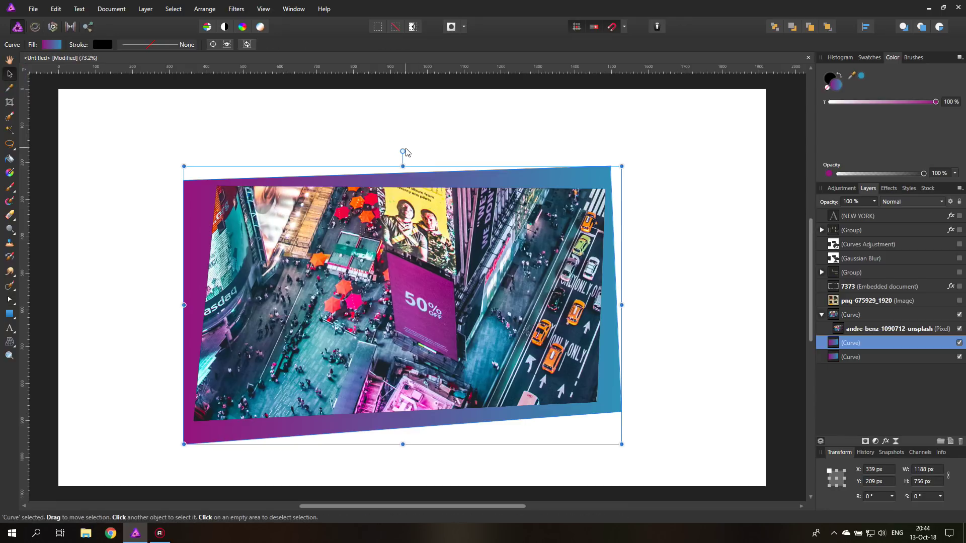
drag(403, 151, 399, 414)
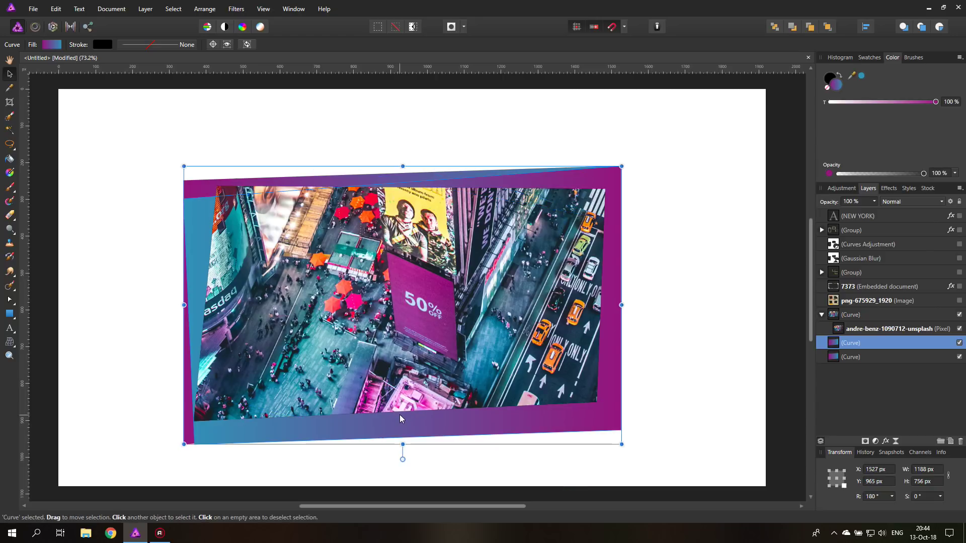
- Set the blend mode of the rotated gradient copy to Soft Light
click(902, 202)
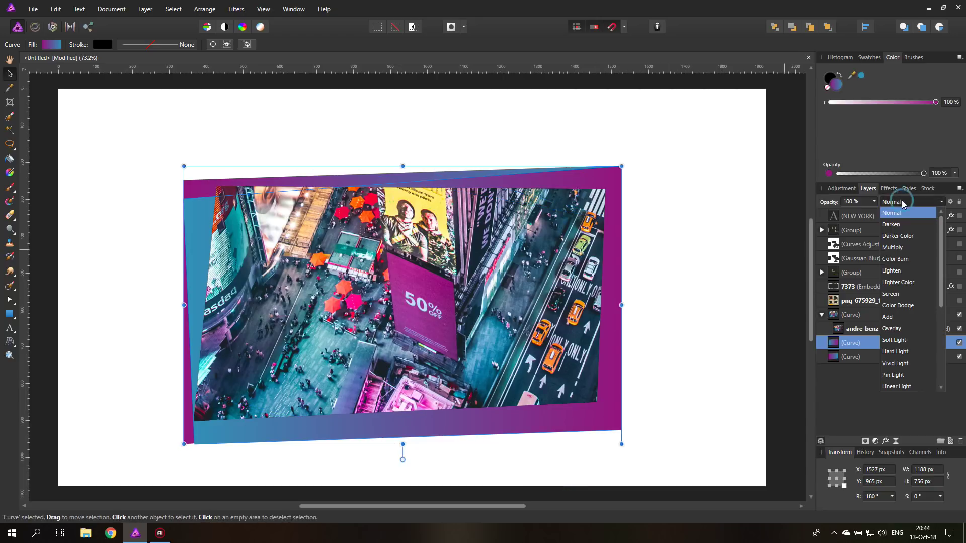
click(905, 342)
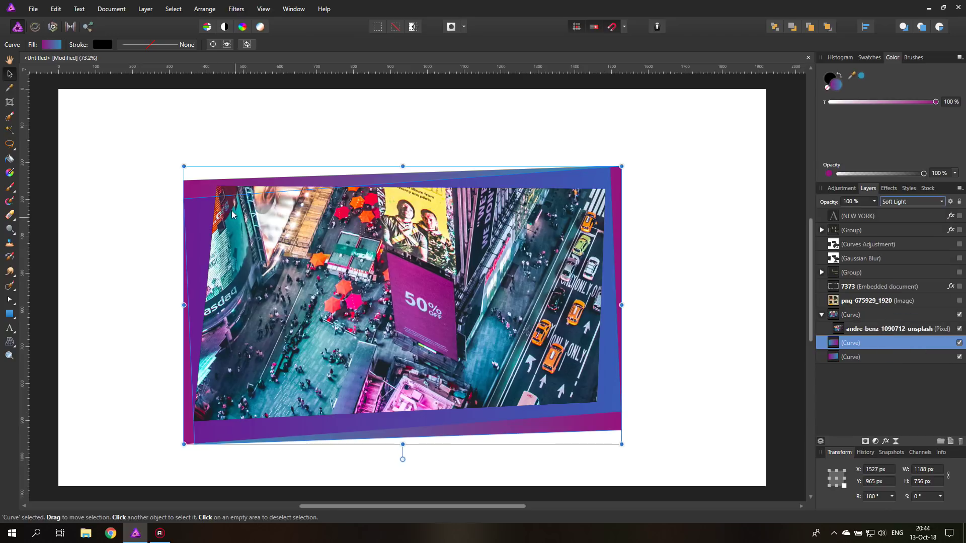
- Move the rotated gradient copy's four corner nodes to about (308, 226), (367, 1010), (1484, 949) and (1527, 164) px
click(10, 300)
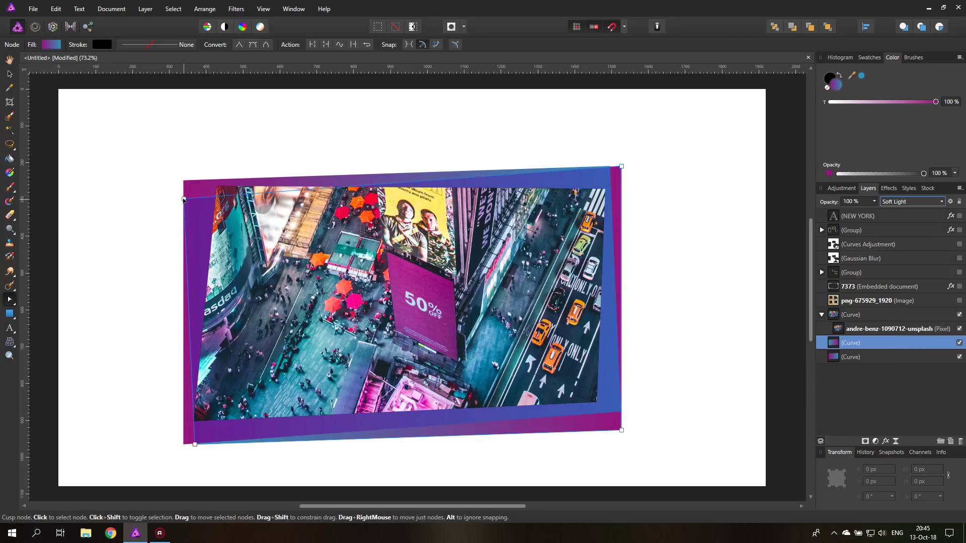
drag(186, 199, 173, 172)
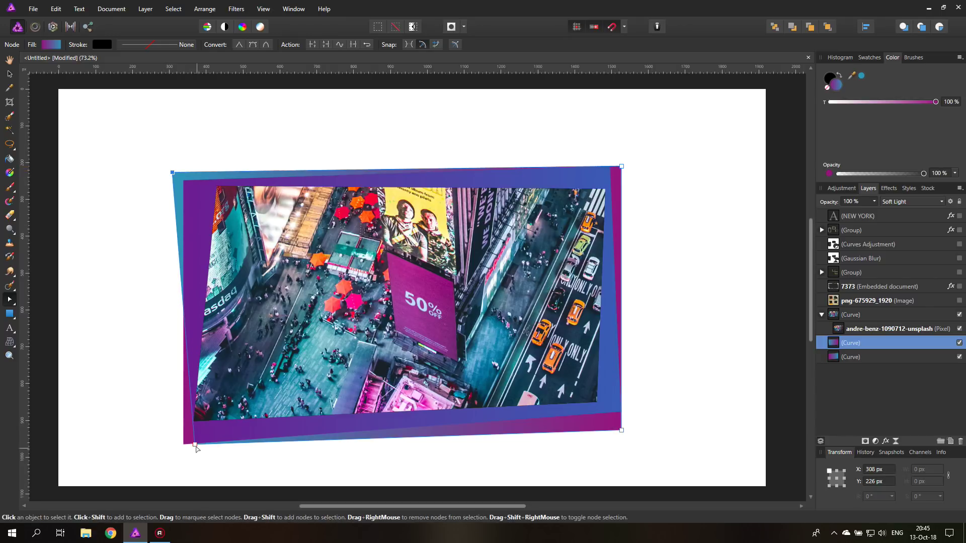
drag(195, 445, 191, 462)
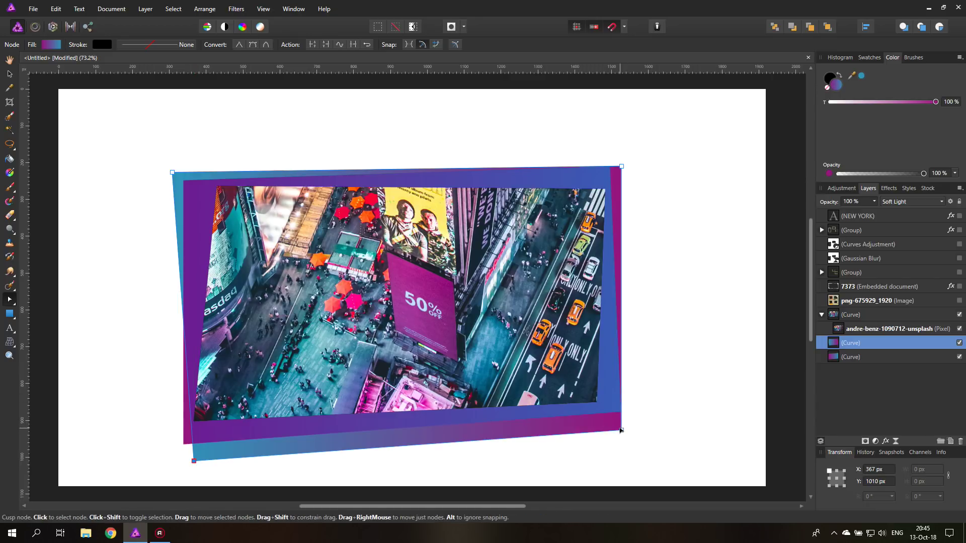
drag(622, 429, 600, 438)
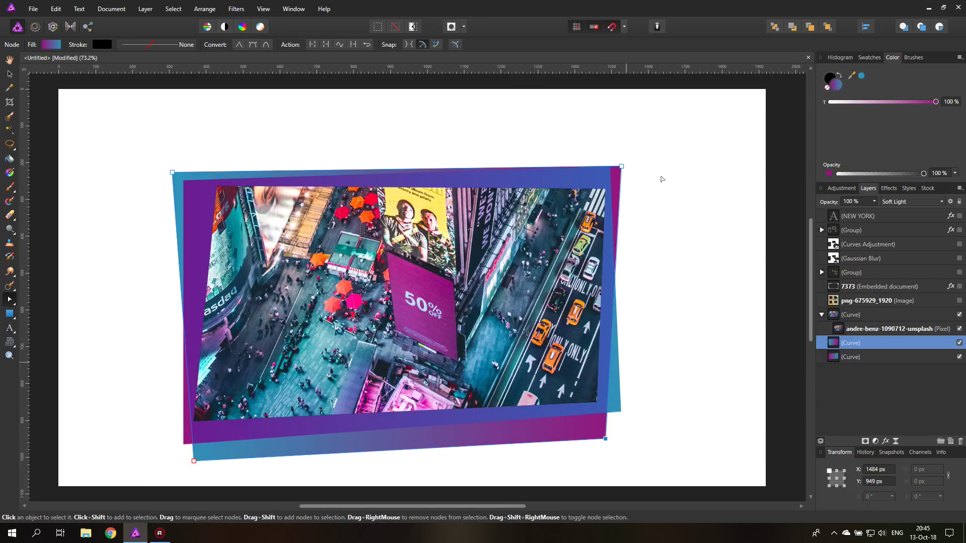
drag(621, 166, 623, 152)
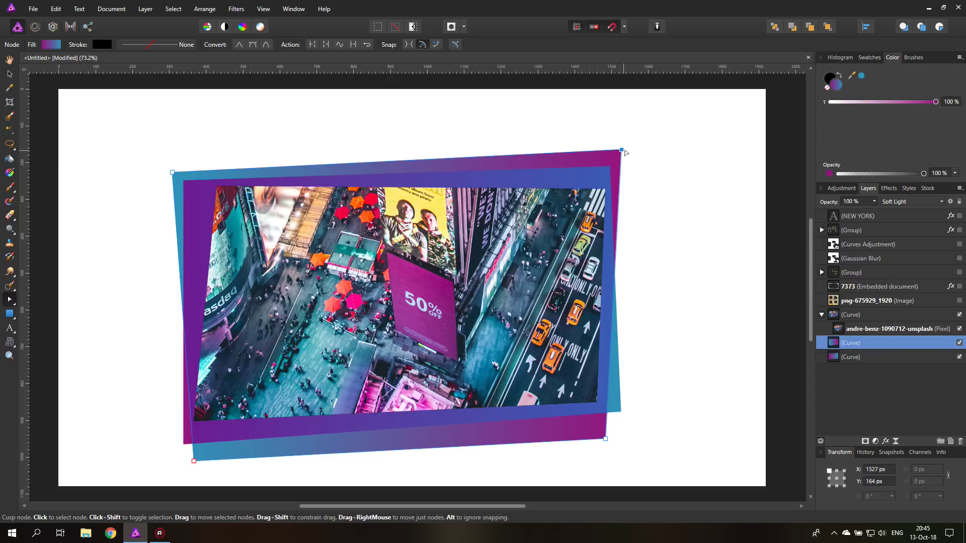
- Pull the original gradient shape's bottom-left node outward and raise the rotated copy's bottom-right node to about (1484, 902) px
click(187, 436)
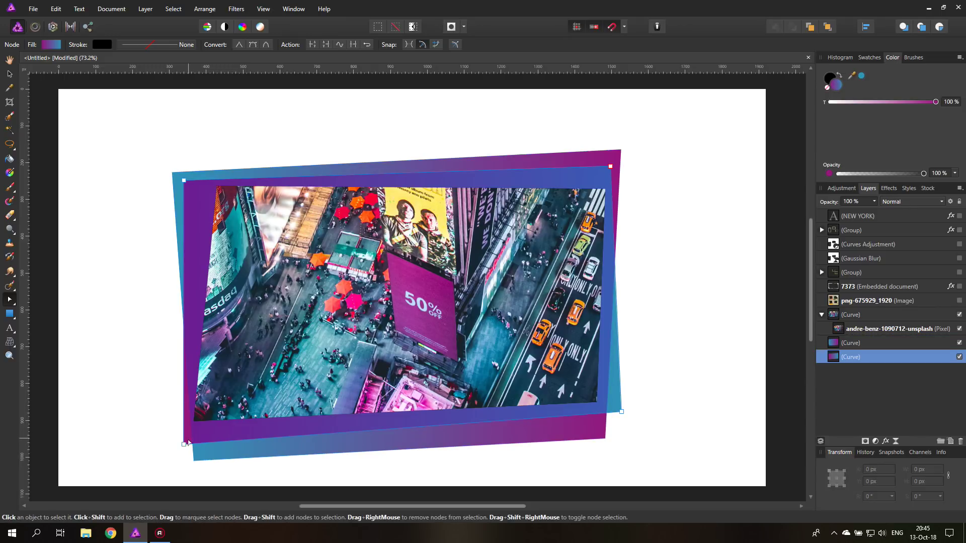
drag(184, 443, 172, 440)
click(41, 231)
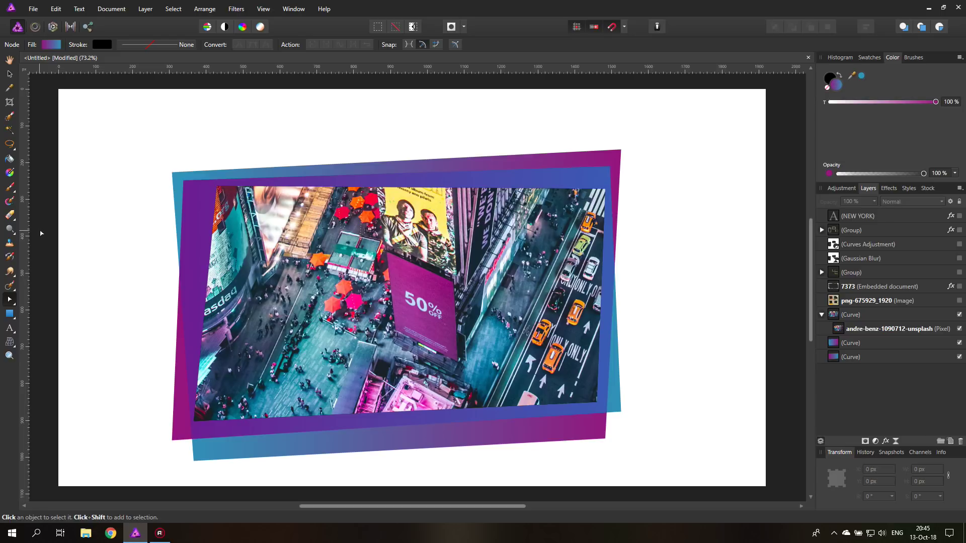
click(571, 415)
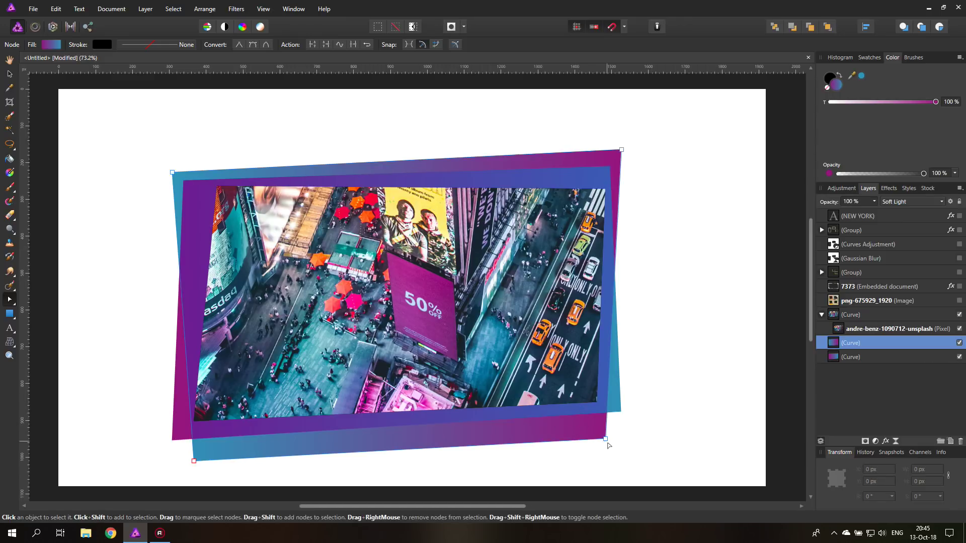
drag(605, 438, 605, 424)
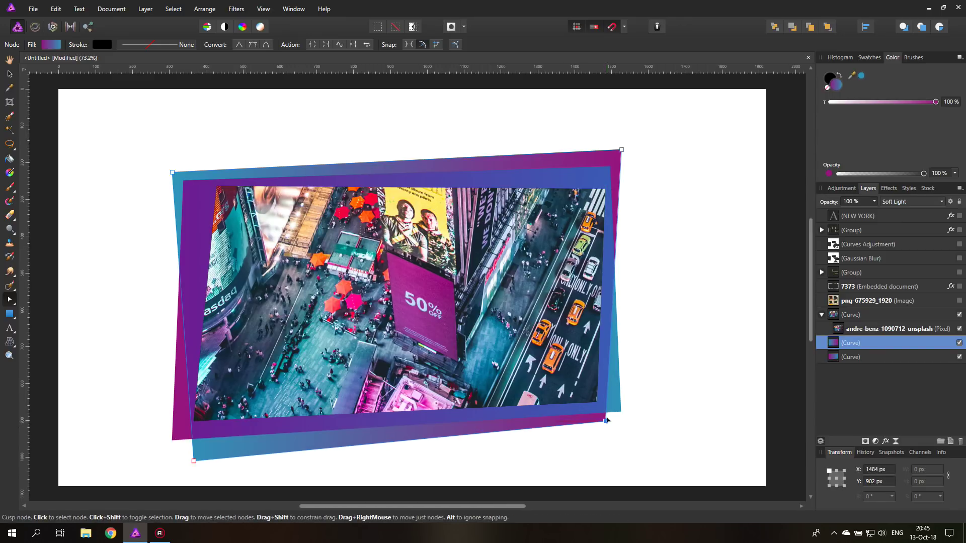
click(49, 190)
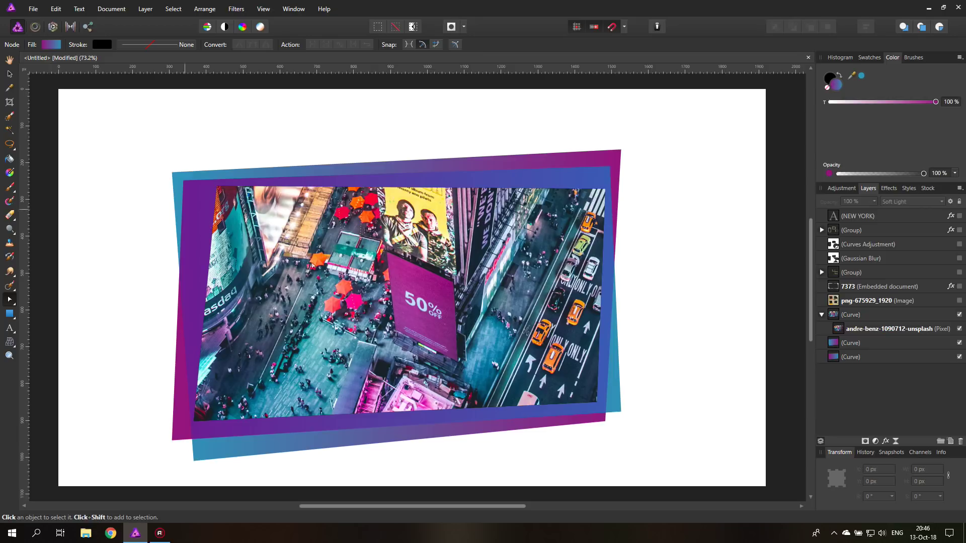
- Move the photo out of its clipping shape to the bottom of the layer stack, and group and hide the three curves
drag(842, 330, 845, 363)
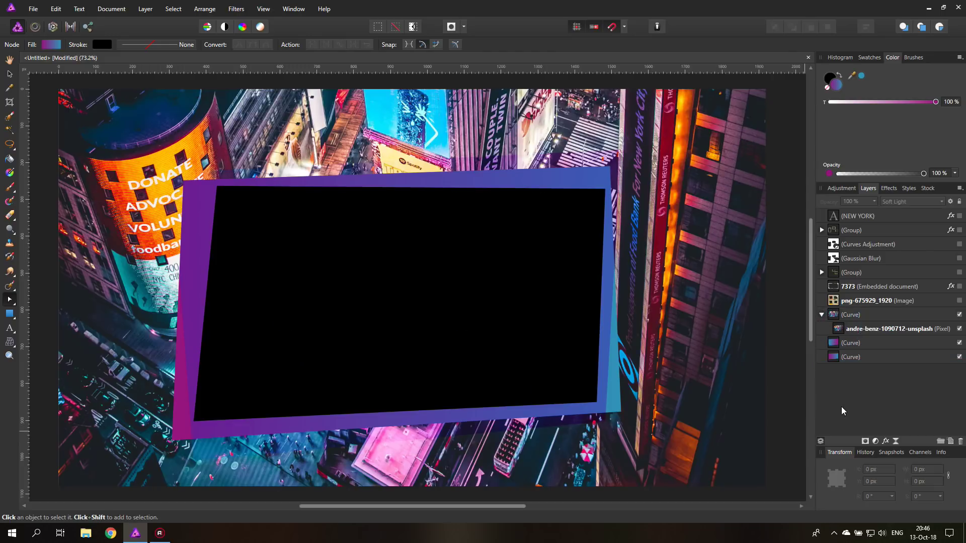
click(837, 316)
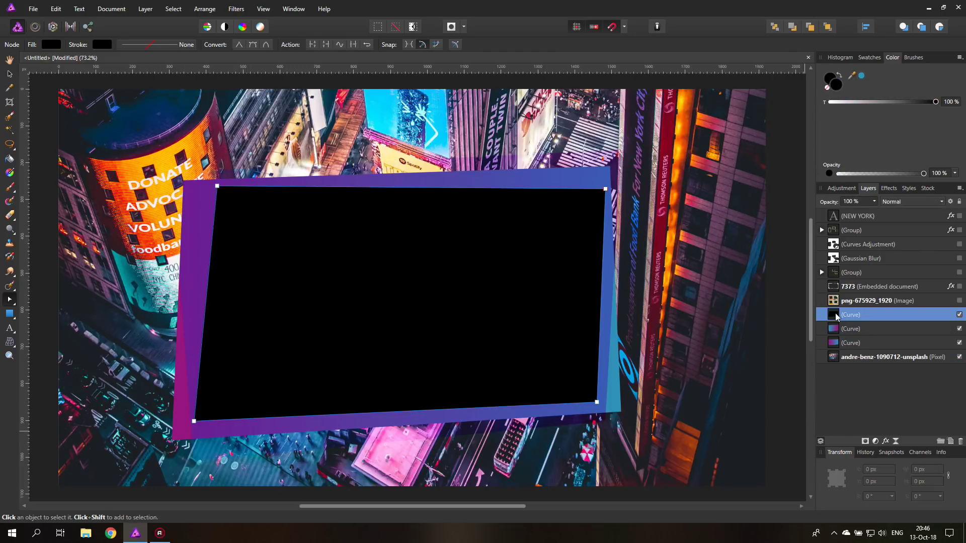
shift+click(876, 347)
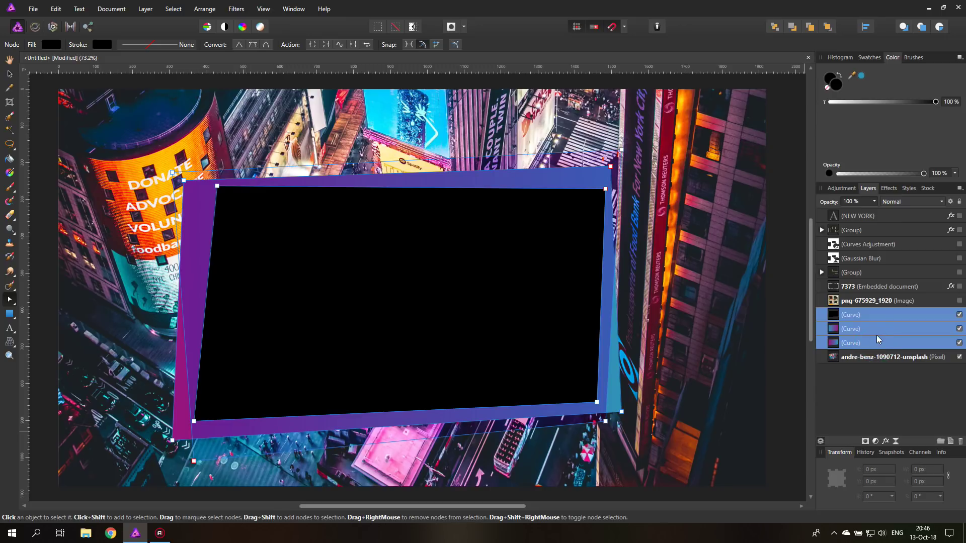
key(ctrl+g)
click(959, 315)
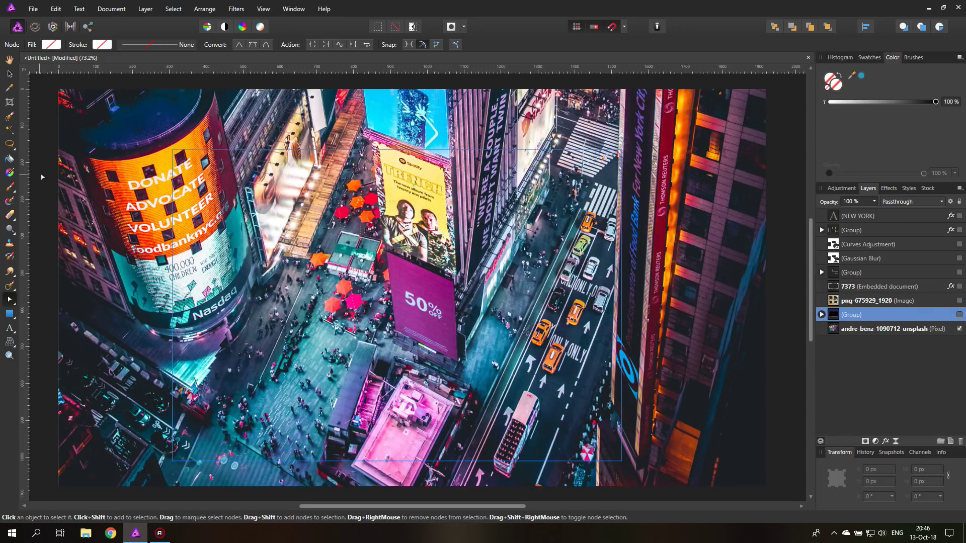
click(43, 177)
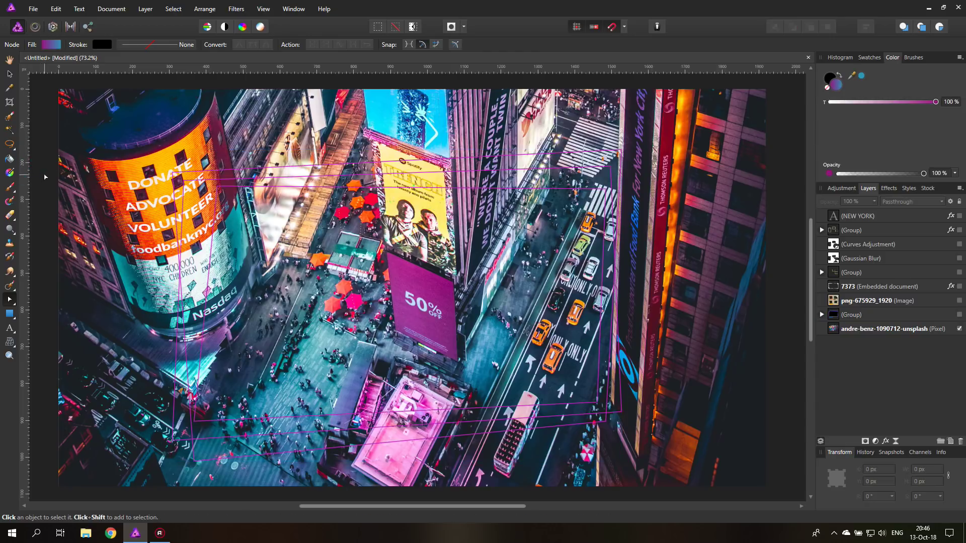
- Draw a rectangle of about 1962 × 1111 px covering the whole canvas and fill it with white
click(11, 315)
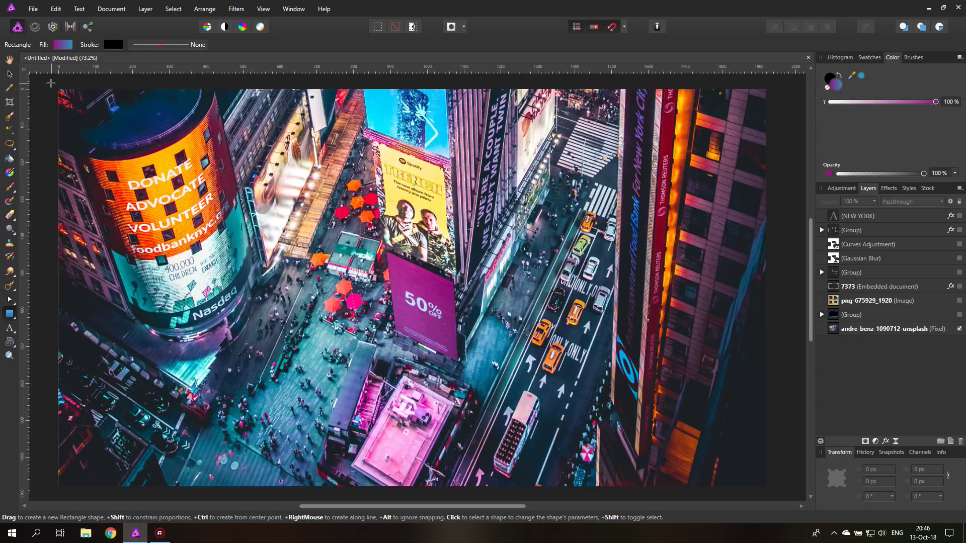
drag(51, 84, 773, 490)
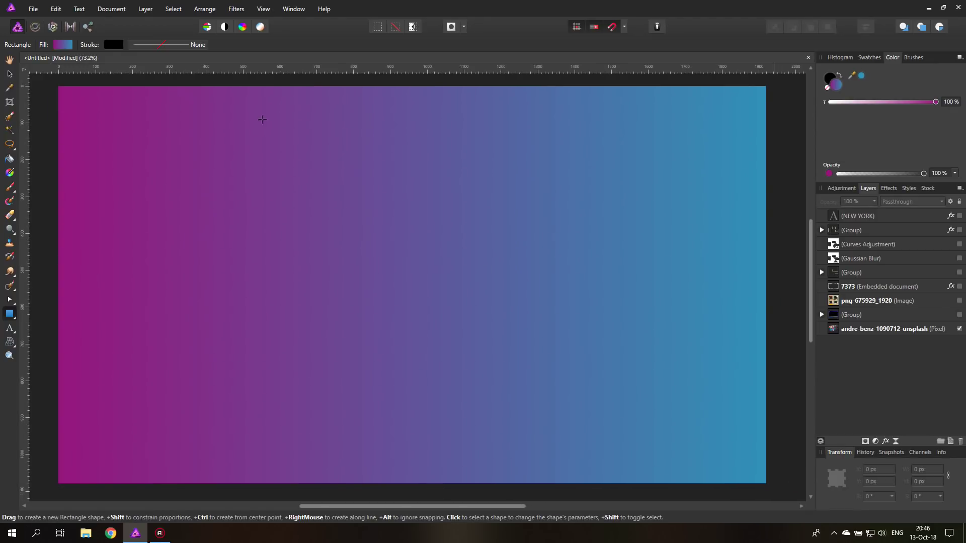
click(63, 45)
click(73, 64)
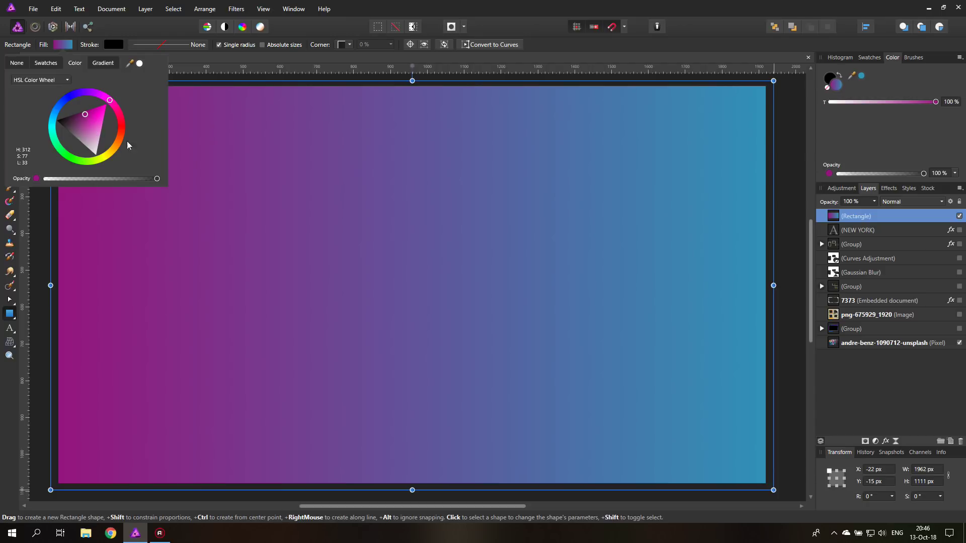
click(93, 155)
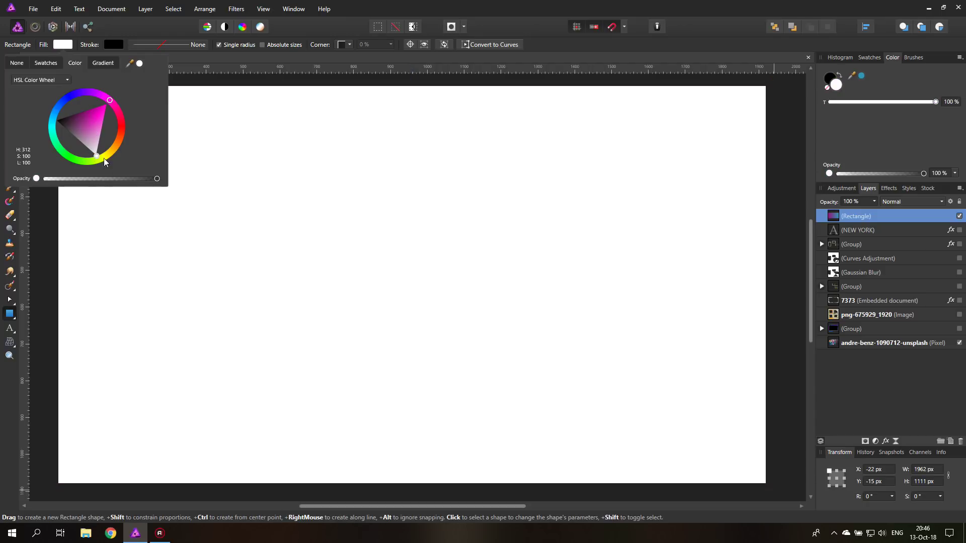
click(63, 46)
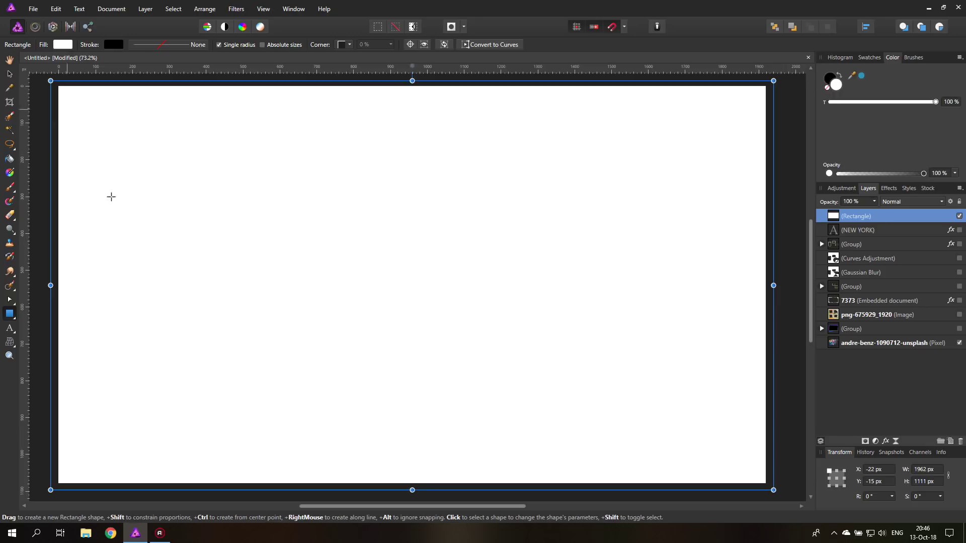
- Add a mask layer and nest it inside the white rectangle's layer
click(865, 441)
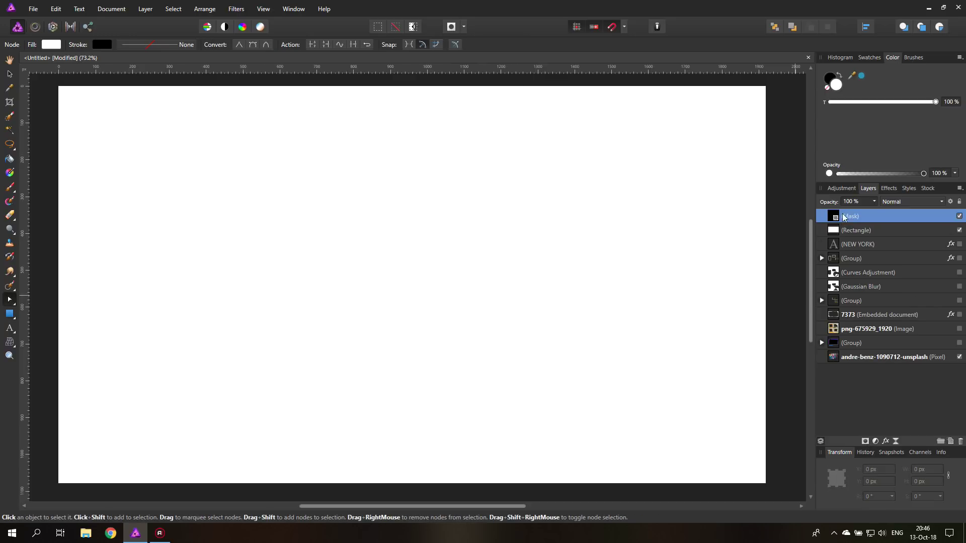
drag(844, 217, 848, 238)
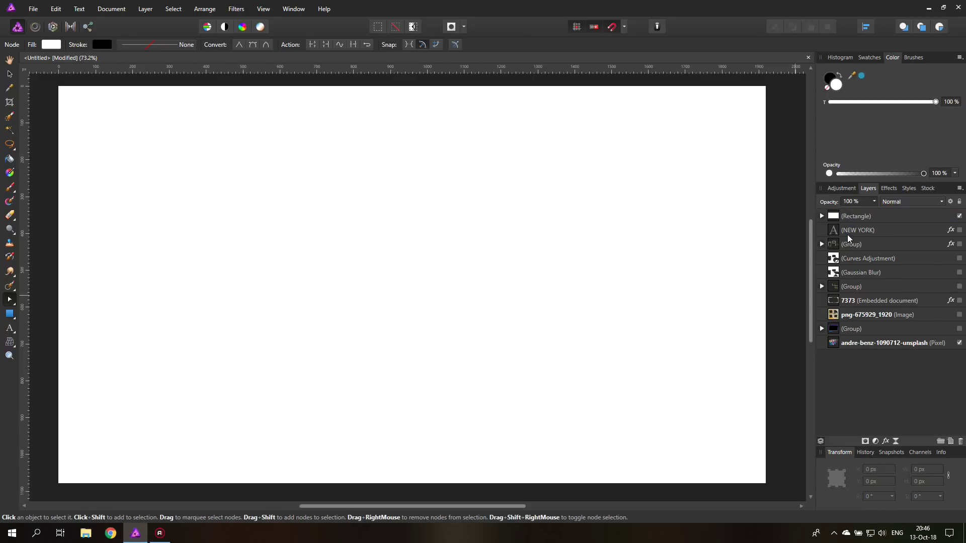
click(821, 215)
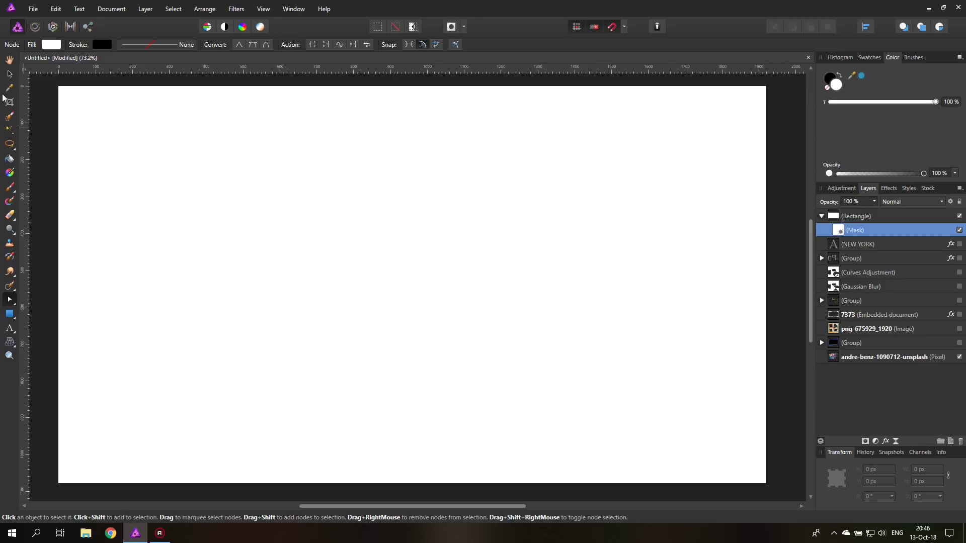
- Set up the Paint Brush with the 2496 px brush from the grungeelements category for painting on the mask
click(9, 187)
mouse_move(371, 259)
mouse_down()
mouse_move(355, 230)
mouse_move(370, 270)
mouse_up()
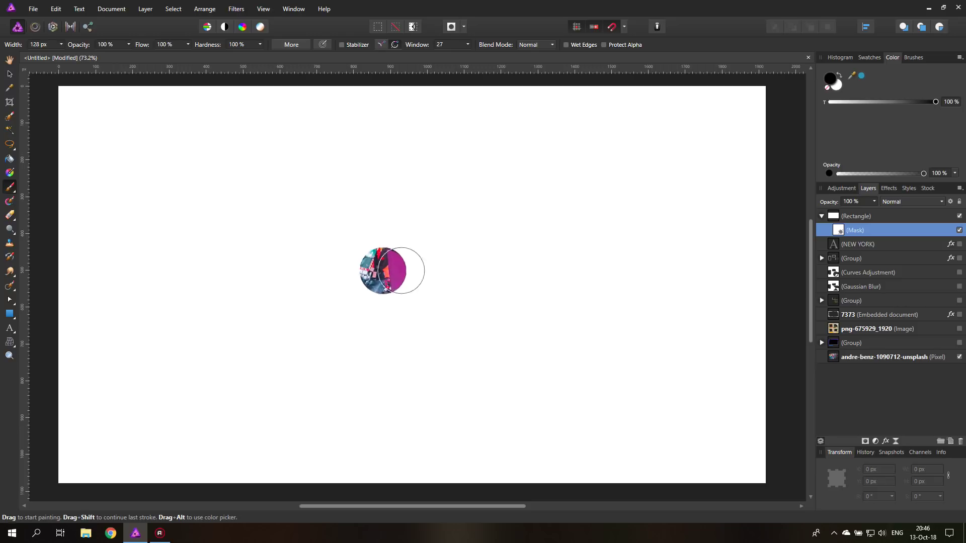
key(ctrl+z)
click(913, 57)
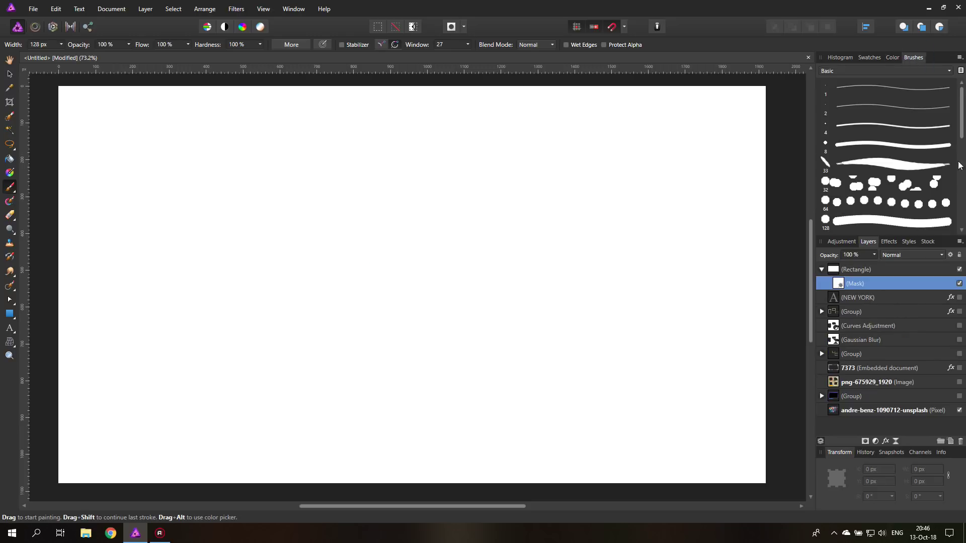
click(889, 76)
scroll(876, 198, down, 3)
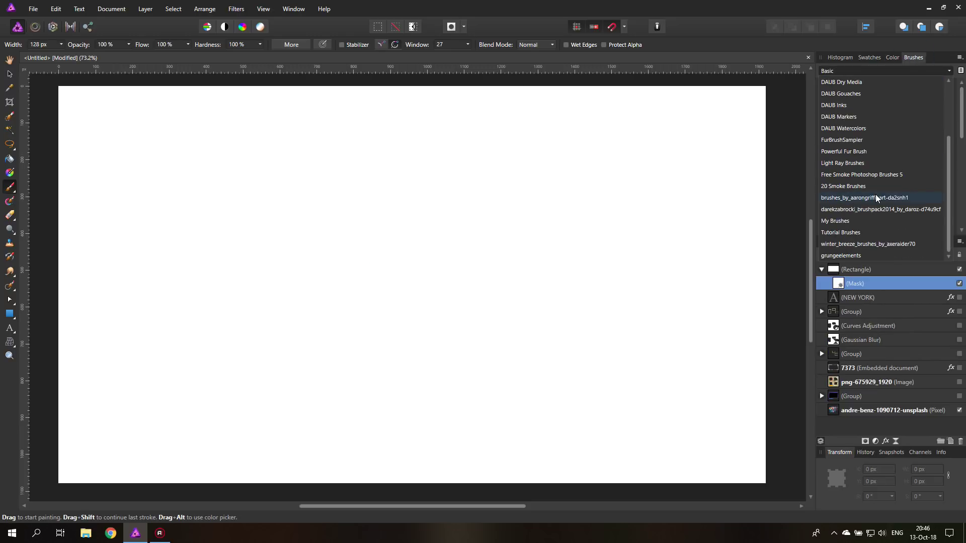
click(844, 256)
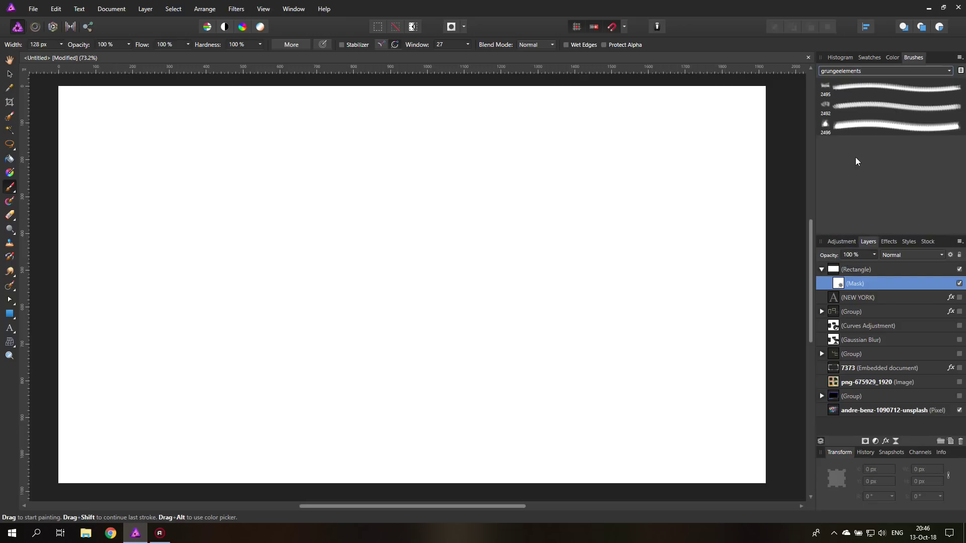
click(838, 127)
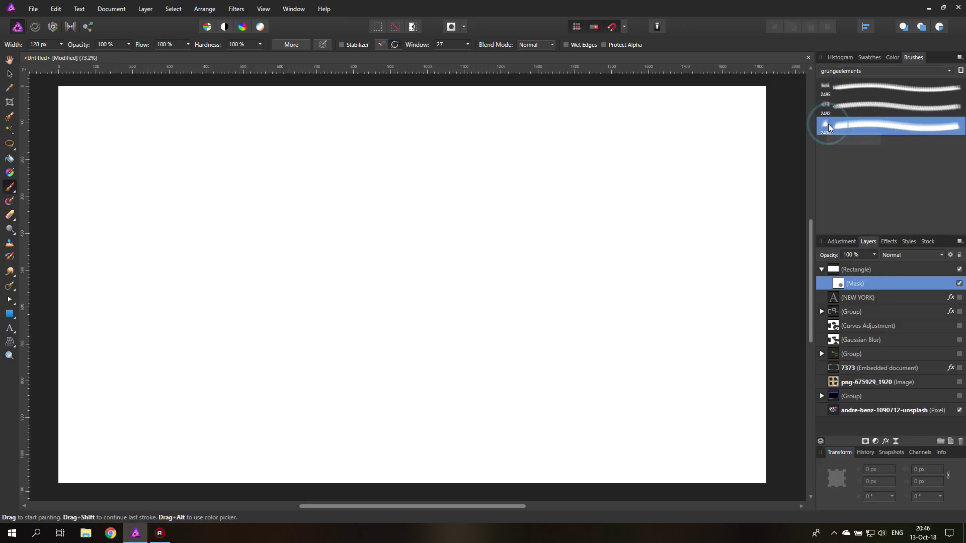
- Try stamping the 2496 px grunge brush on the mask at two spots and undo both stamps
click(495, 271)
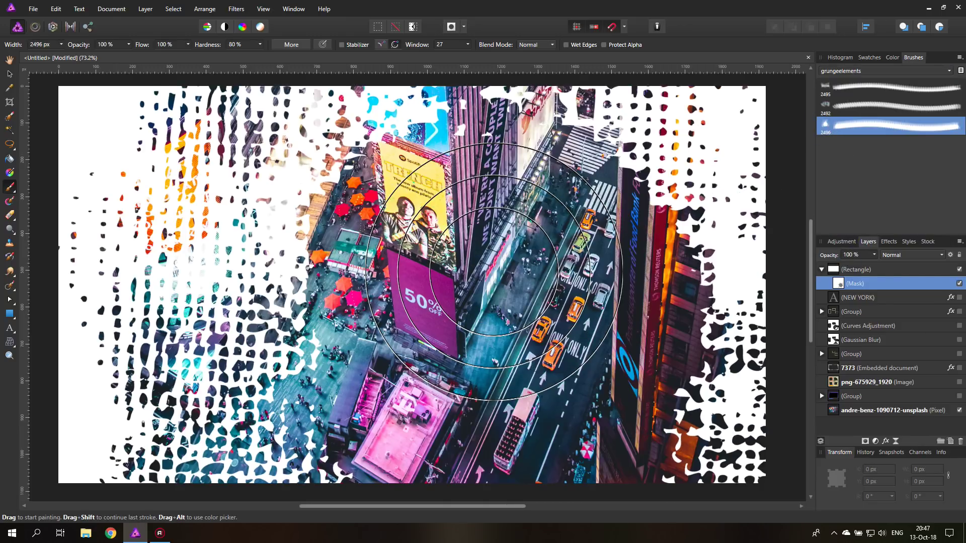
key(ctrl+z)
click(447, 370)
key(ctrl+z)
key(ctrl+z)
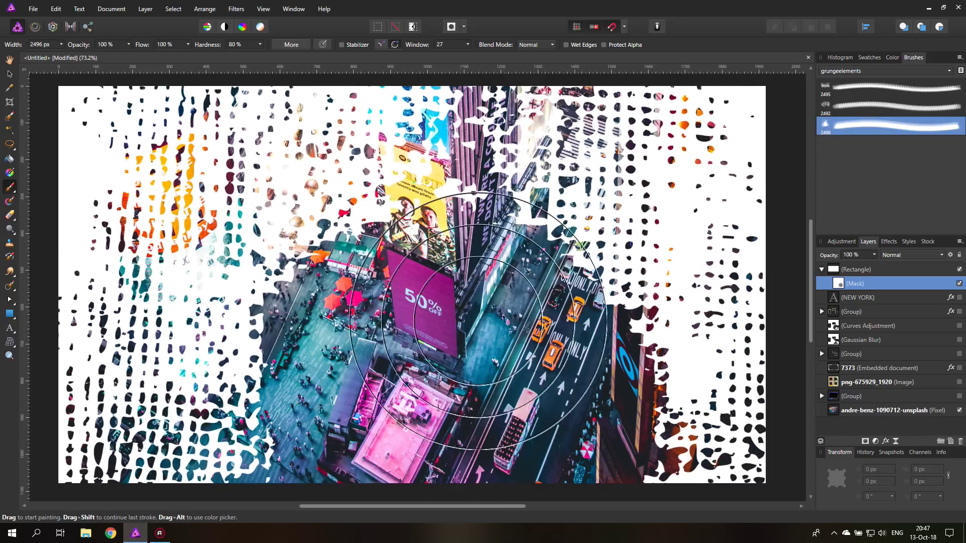
- Paint the mask in black with the grunge brush at 348 px width, leaving a rough white border around the photo, and undo the last stamp
click(61, 44)
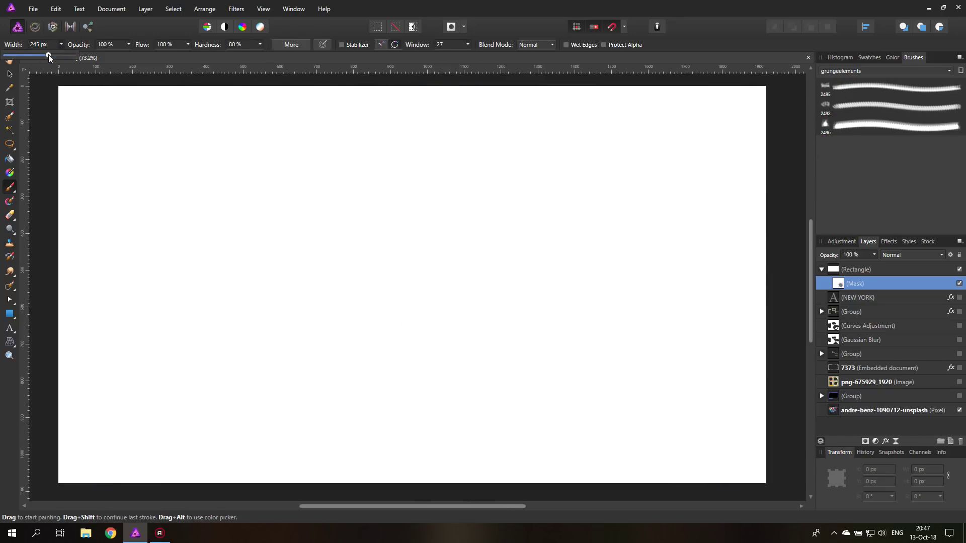
click(53, 56)
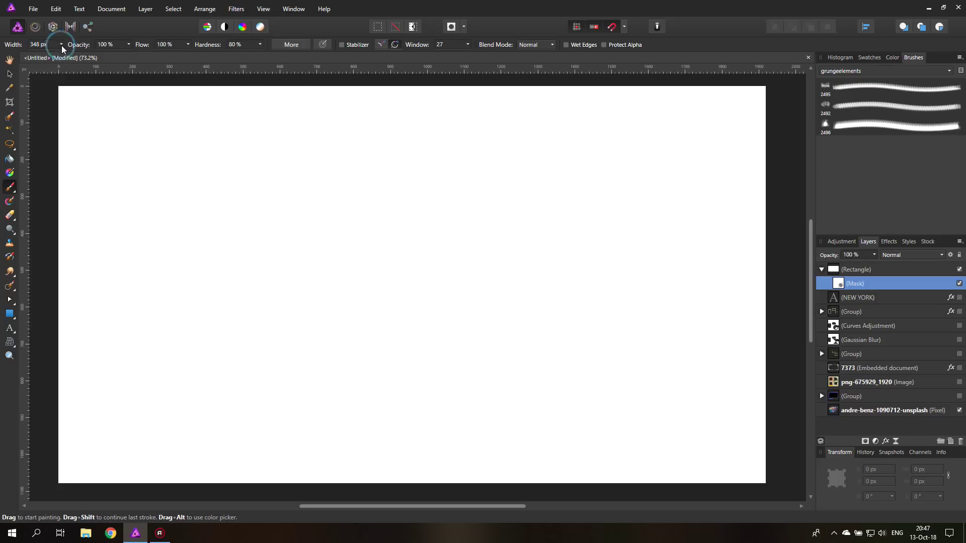
click(889, 58)
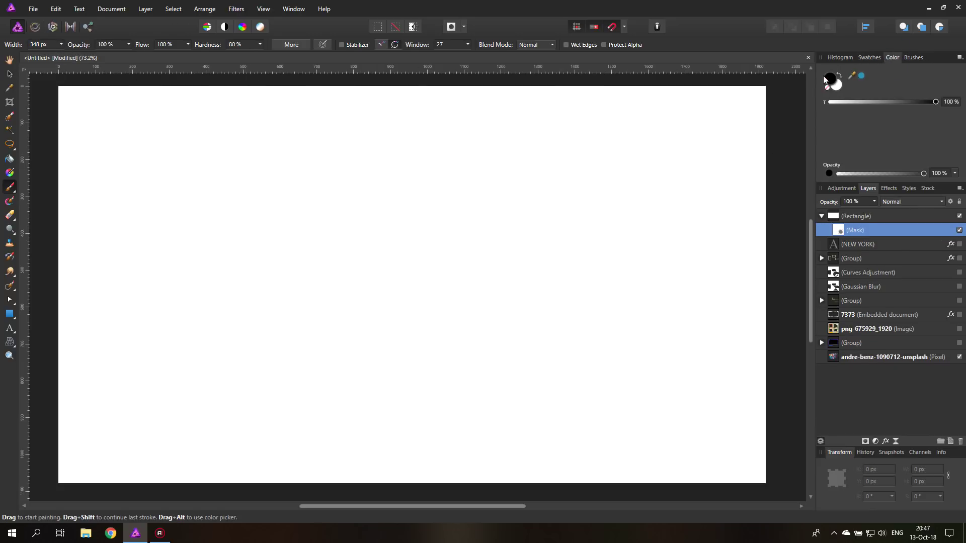
drag(561, 264, 558, 227)
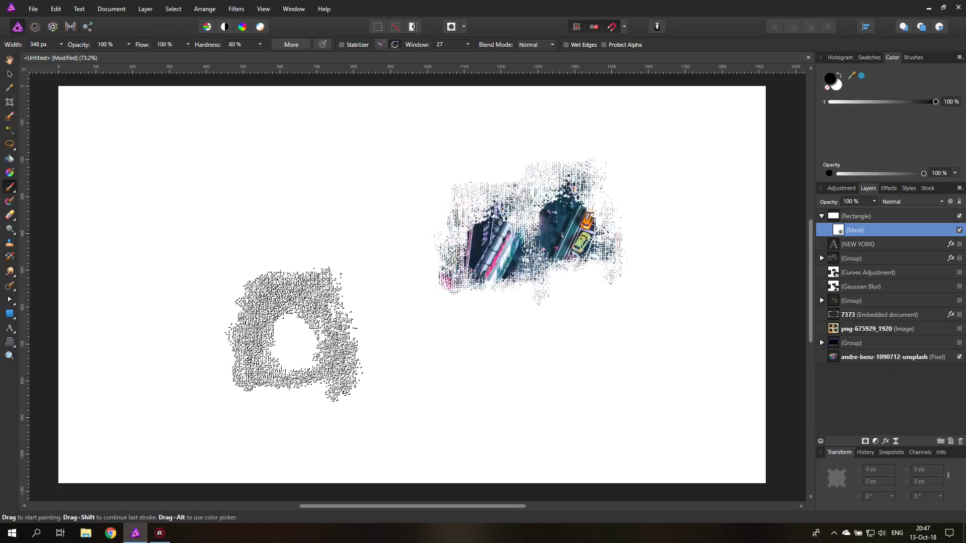
click(190, 398)
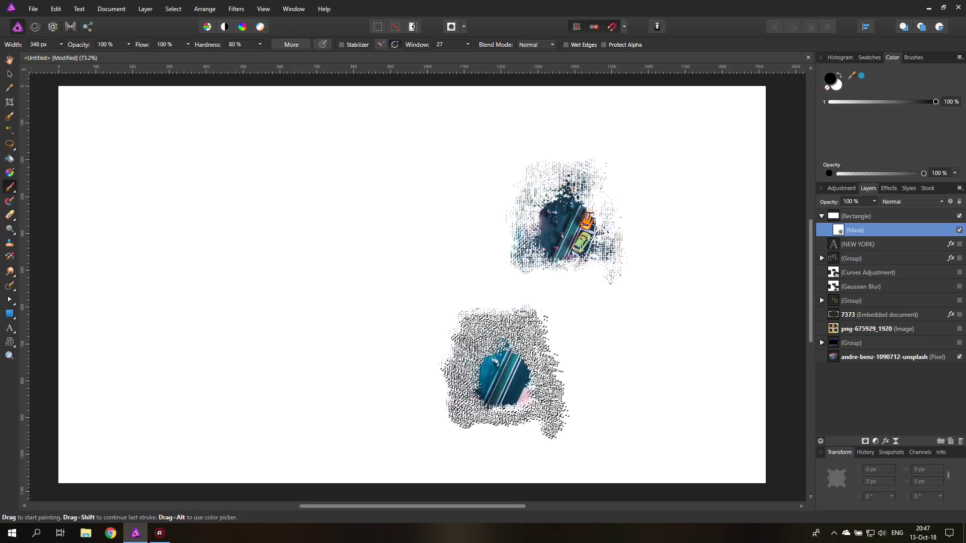
mouse_move(184, 223)
mouse_down()
mouse_move(150, 173)
mouse_move(146, 192)
mouse_move(201, 201)
mouse_up()
mouse_move(256, 246)
mouse_down()
mouse_move(166, 329)
mouse_move(160, 347)
mouse_move(297, 274)
mouse_move(234, 228)
mouse_move(302, 191)
mouse_move(327, 238)
mouse_move(274, 349)
mouse_move(290, 398)
mouse_move(237, 398)
mouse_move(269, 313)
mouse_move(403, 291)
mouse_move(357, 289)
mouse_up()
mouse_move(265, 293)
mouse_down()
mouse_move(307, 193)
mouse_move(352, 156)
mouse_move(272, 161)
mouse_move(442, 271)
mouse_move(393, 347)
mouse_move(326, 301)
mouse_move(397, 241)
mouse_move(410, 398)
mouse_move(463, 345)
mouse_move(393, 362)
mouse_move(495, 334)
mouse_move(571, 355)
mouse_move(565, 327)
mouse_move(488, 274)
mouse_move(503, 229)
mouse_move(486, 151)
mouse_move(549, 186)
mouse_move(556, 171)
mouse_move(604, 227)
mouse_move(649, 191)
mouse_move(586, 291)
mouse_move(661, 279)
mouse_move(604, 345)
mouse_move(409, 302)
mouse_move(402, 314)
mouse_move(259, 269)
mouse_move(744, 323)
mouse_move(659, 347)
mouse_move(342, 297)
mouse_move(246, 314)
mouse_move(604, 321)
mouse_move(614, 312)
mouse_move(409, 270)
mouse_move(226, 280)
mouse_move(237, 274)
mouse_up()
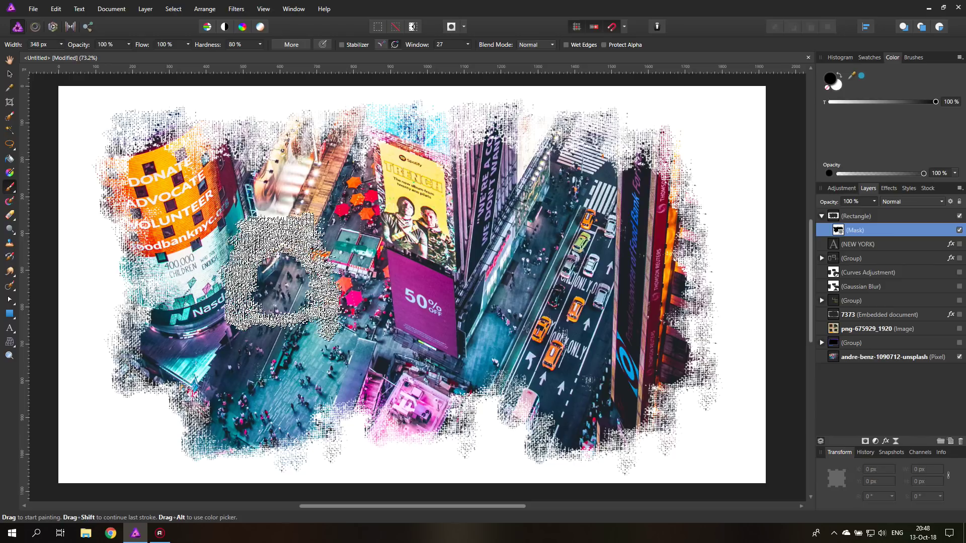
key(ctrl+z)
- Hide the masked white rectangle and draw a black-filled rectangle of about 1992 × 1115 px directly above the photo layer, covering the canvas
click(959, 217)
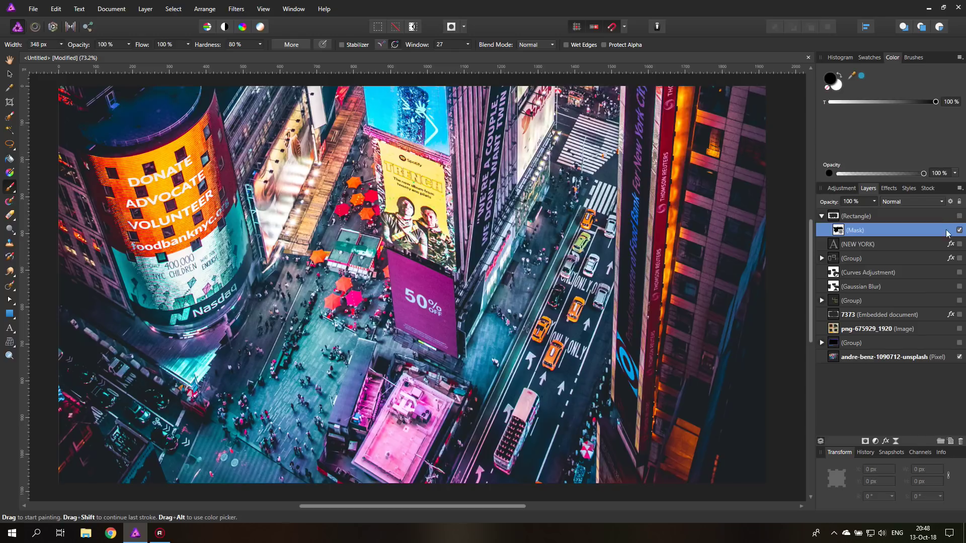
click(844, 358)
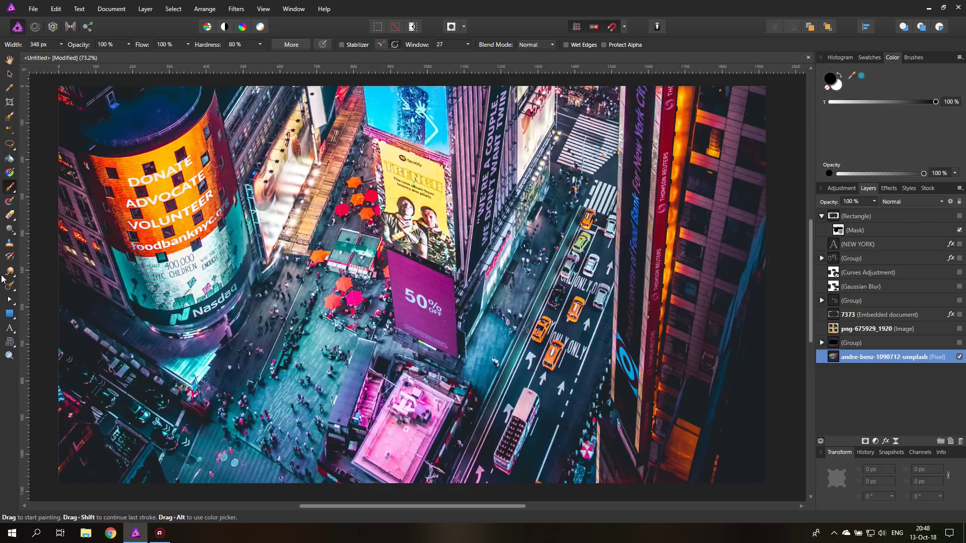
click(10, 315)
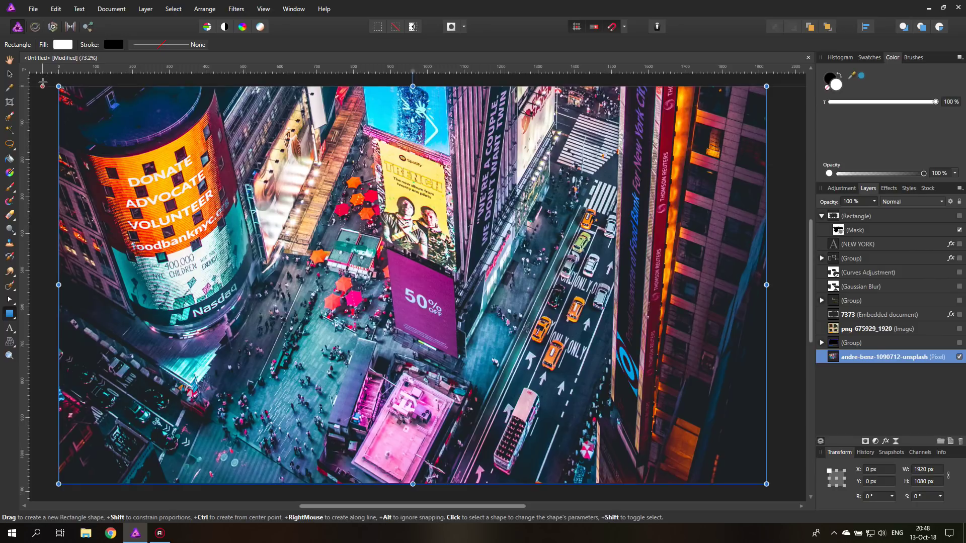
drag(45, 80, 779, 488)
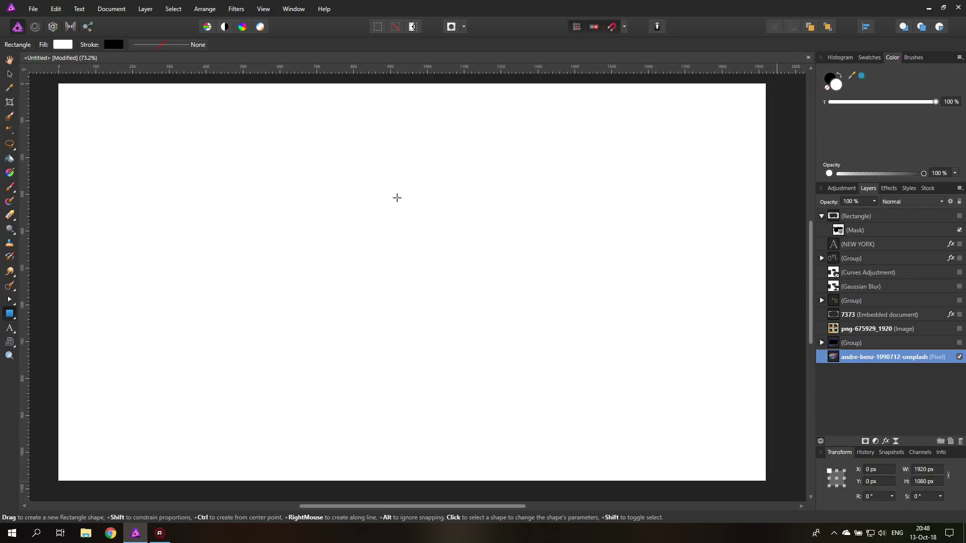
click(63, 44)
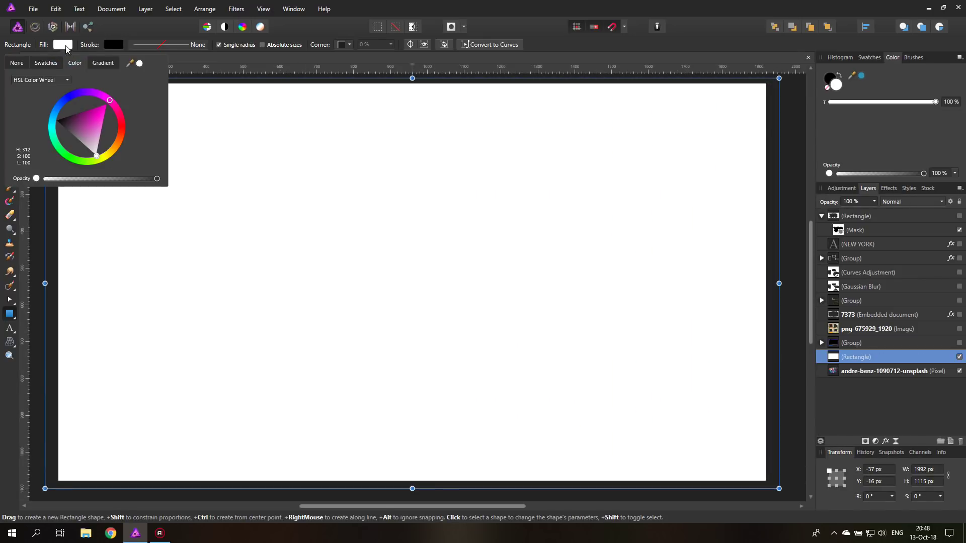
drag(87, 130, 29, 109)
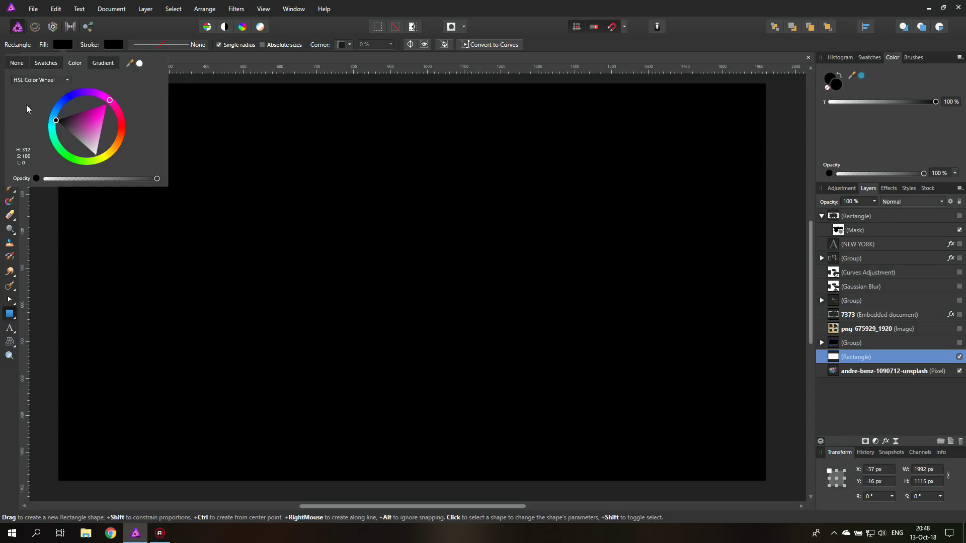
click(63, 44)
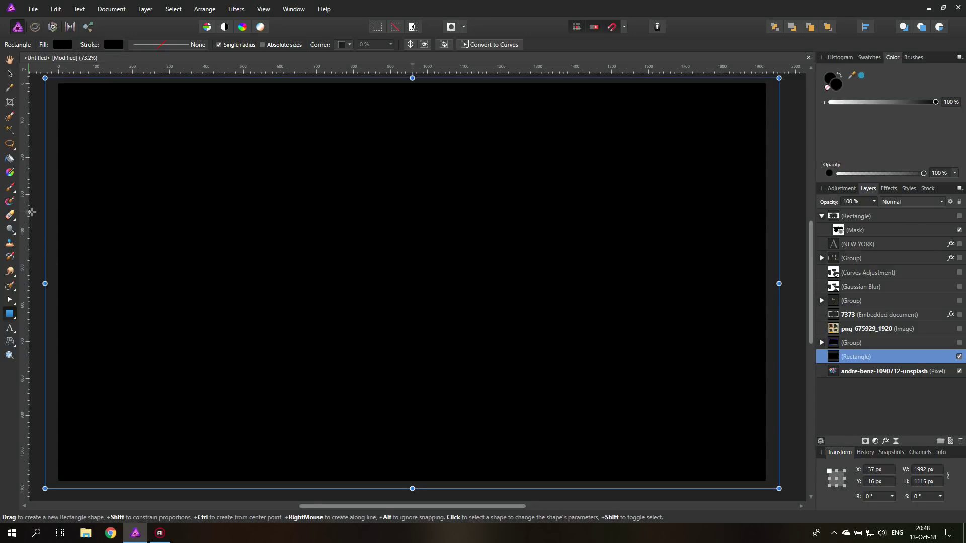
- Draw a second rectangle of about 1068 × 382 px across the left half of the black one and fill it with white
click(33, 216)
drag(29, 212, 422, 352)
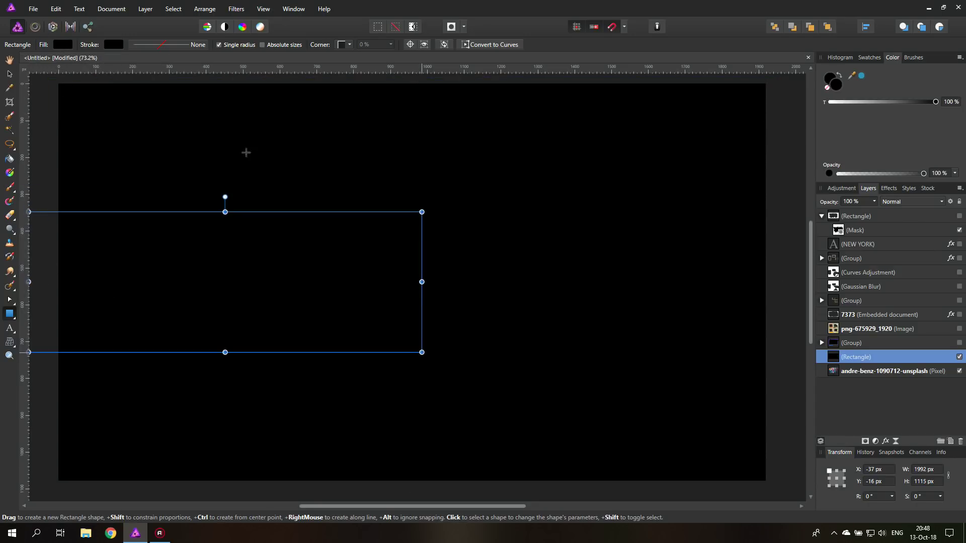
click(63, 44)
drag(94, 142, 96, 155)
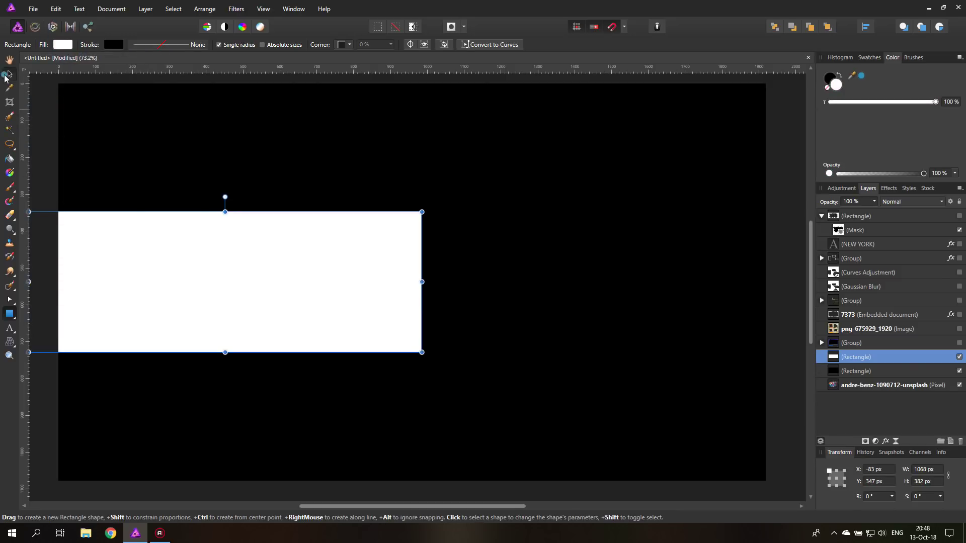
- Check the snapping settings, snap the white rectangle to the canvas's vertical centre, and widen it to about 1958 px across the full canvas
click(9, 74)
drag(160, 297, 184, 300)
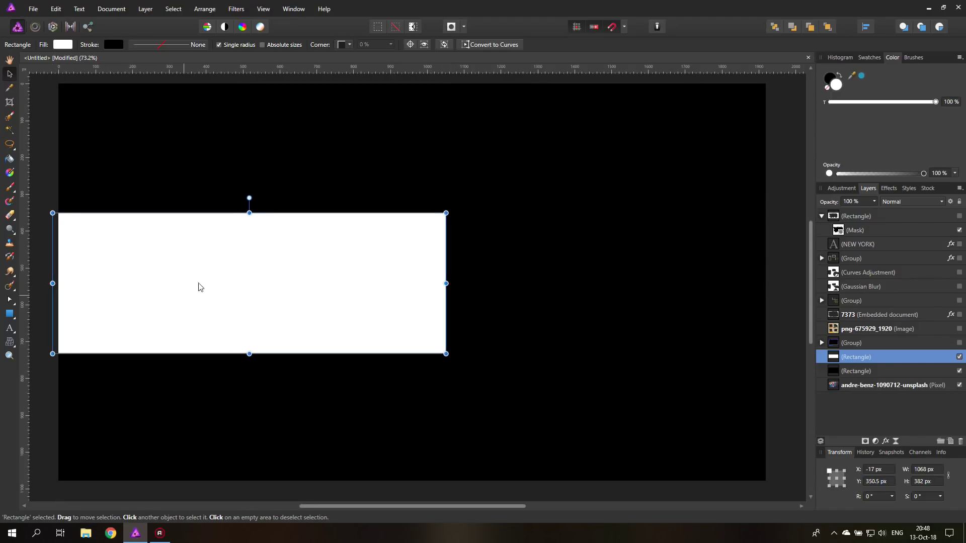
click(264, 9)
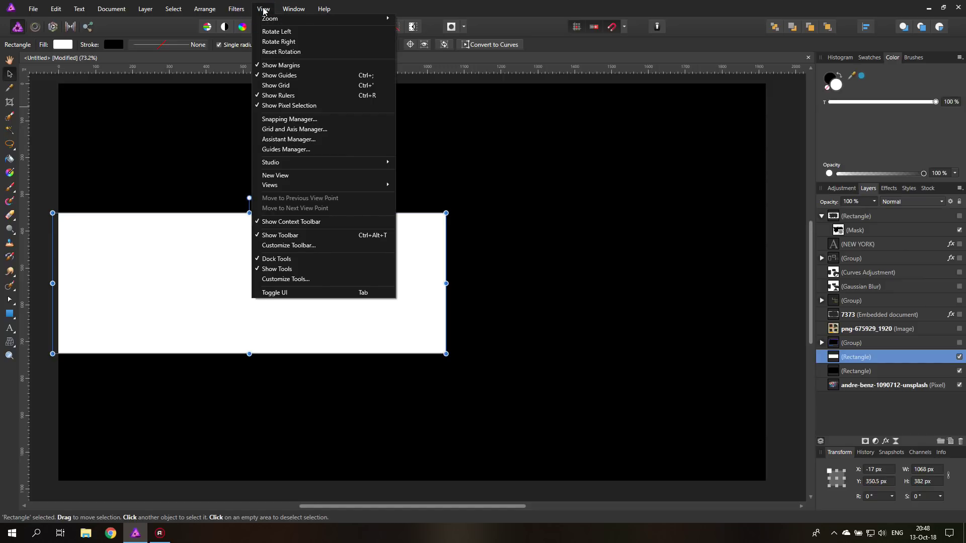
click(307, 121)
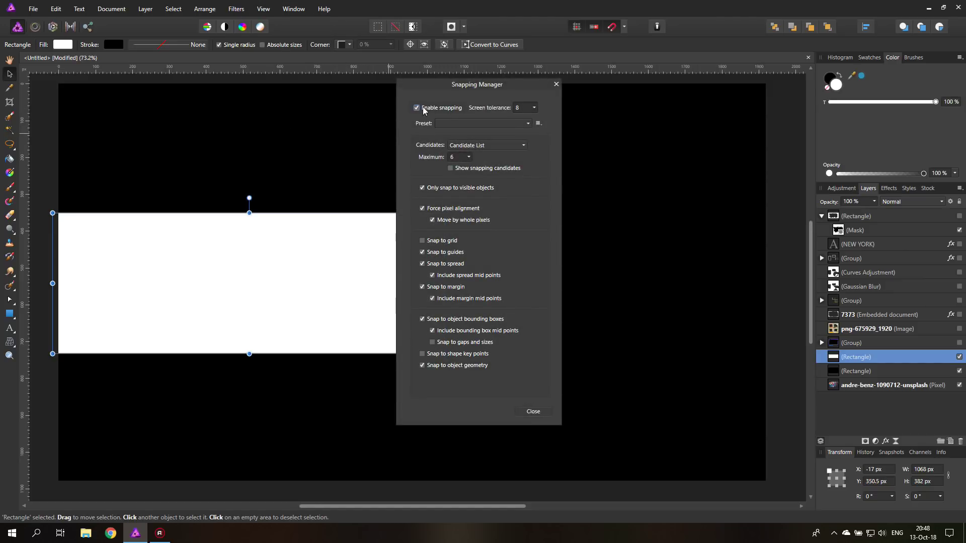
click(555, 85)
mouse_move(185, 267)
mouse_down()
mouse_move(185, 250)
mouse_move(186, 263)
mouse_up()
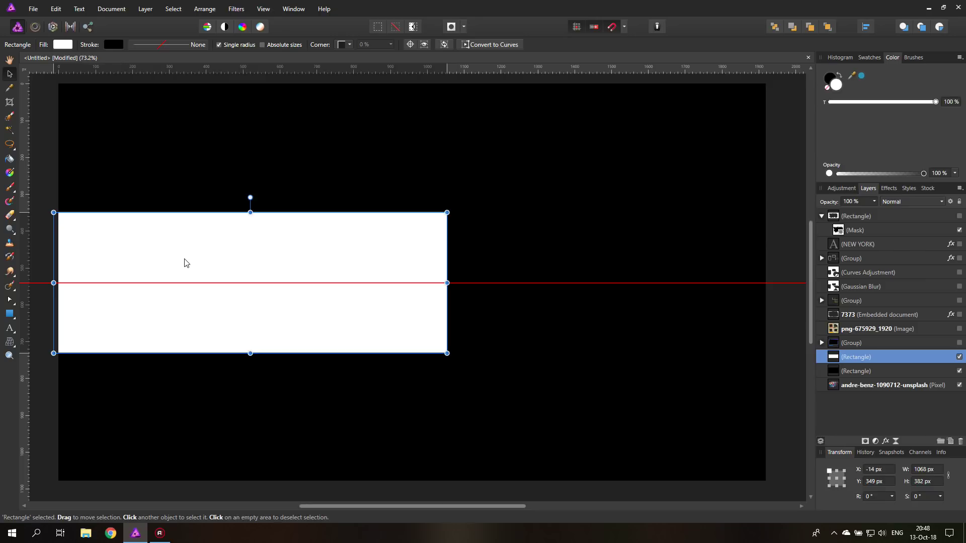
drag(184, 261, 184, 260)
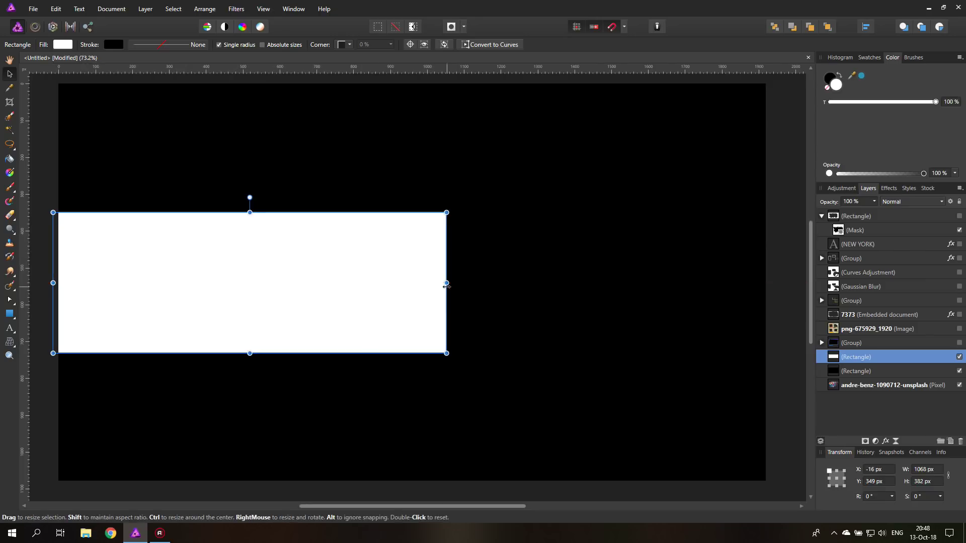
drag(447, 283, 780, 279)
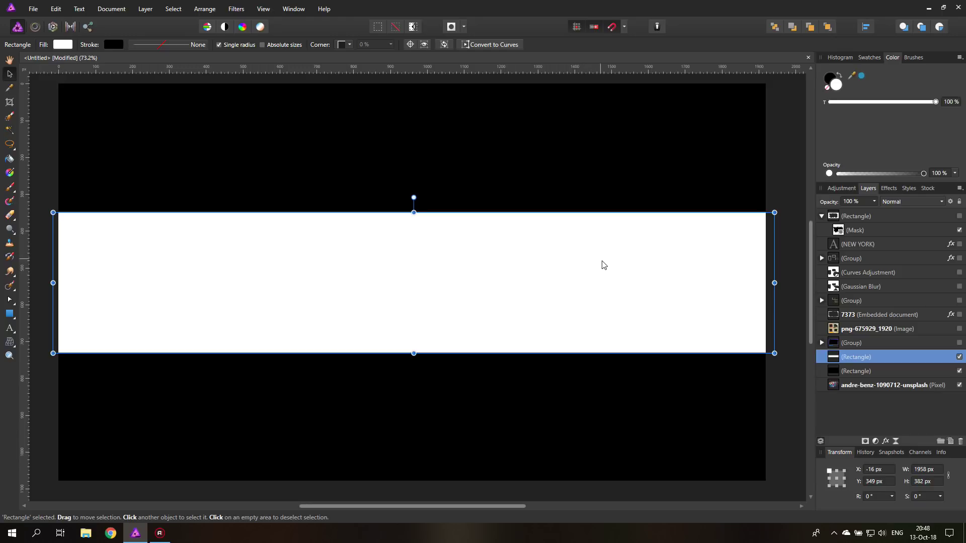
- Set the white rectangle's blend mode to Erase and nest it inside the black rectangle's layer
click(901, 203)
scroll(908, 327, down, 5)
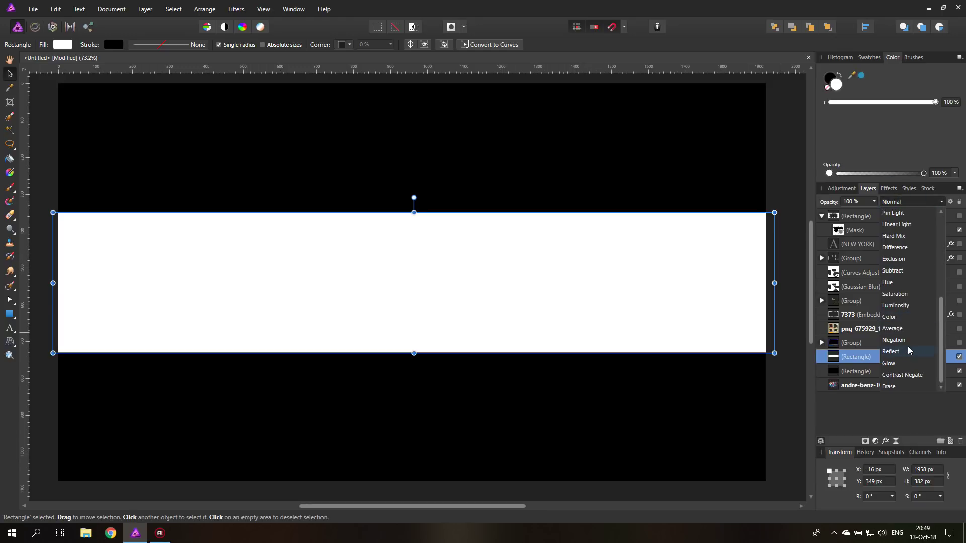
click(889, 387)
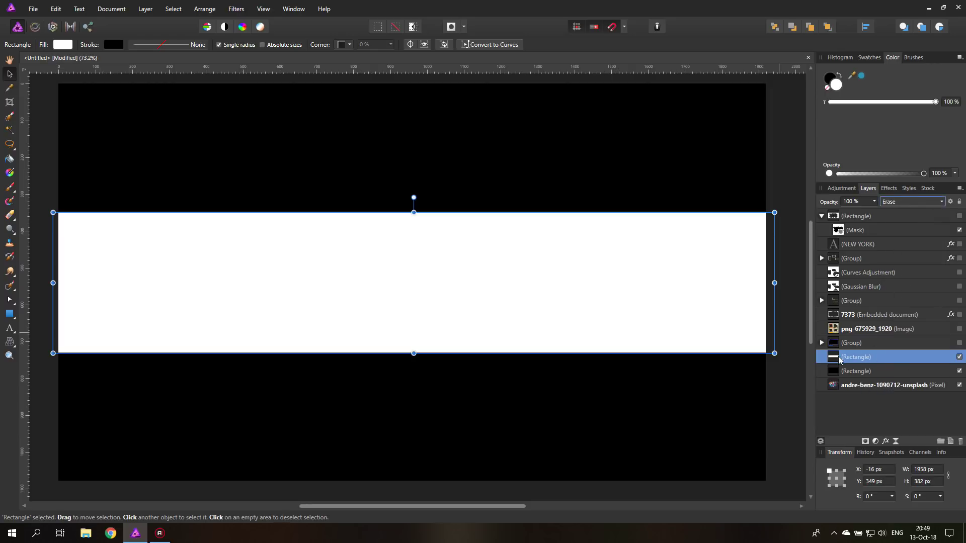
drag(839, 358, 847, 372)
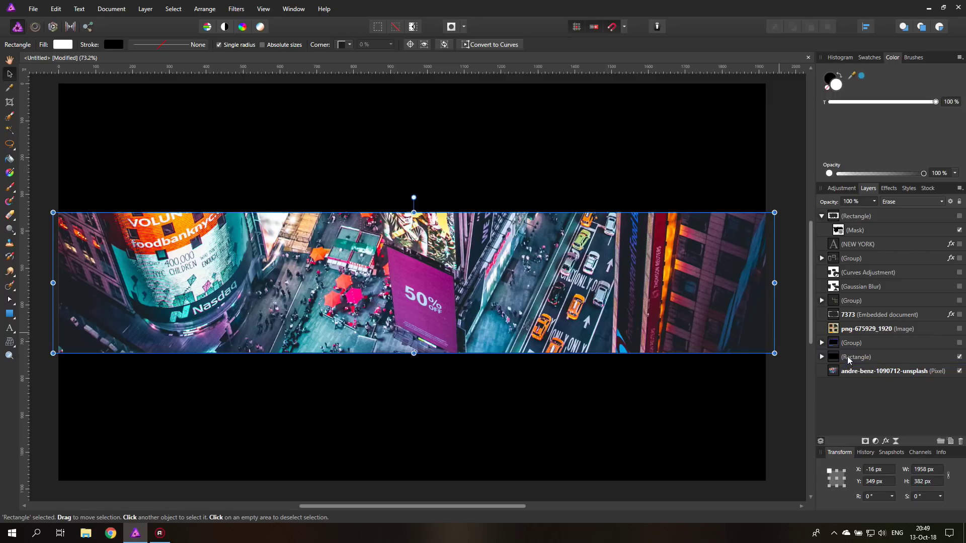
- Enlarge the nested erase rectangle about its centre to about 778 px high, deselect it, and toggle the black frame off and on
click(822, 358)
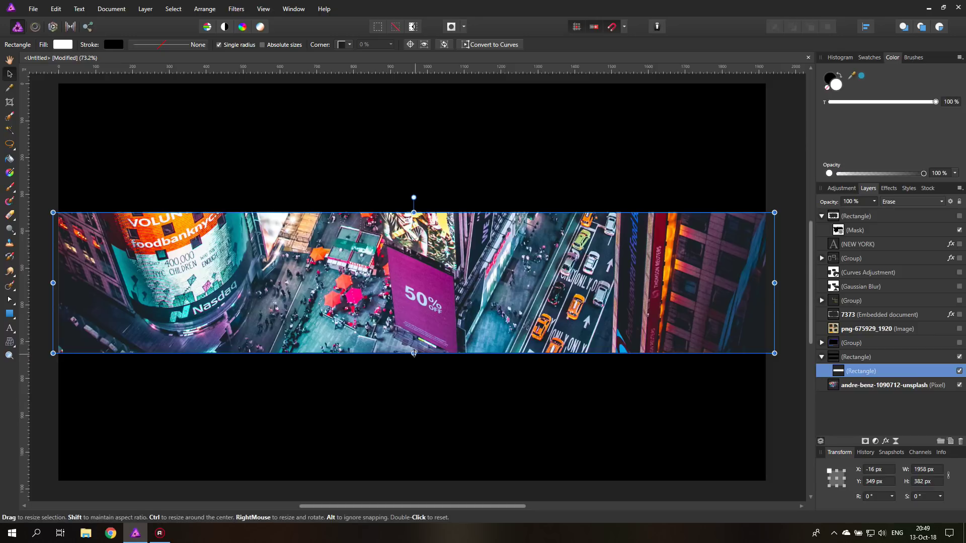
drag(414, 354, 419, 426)
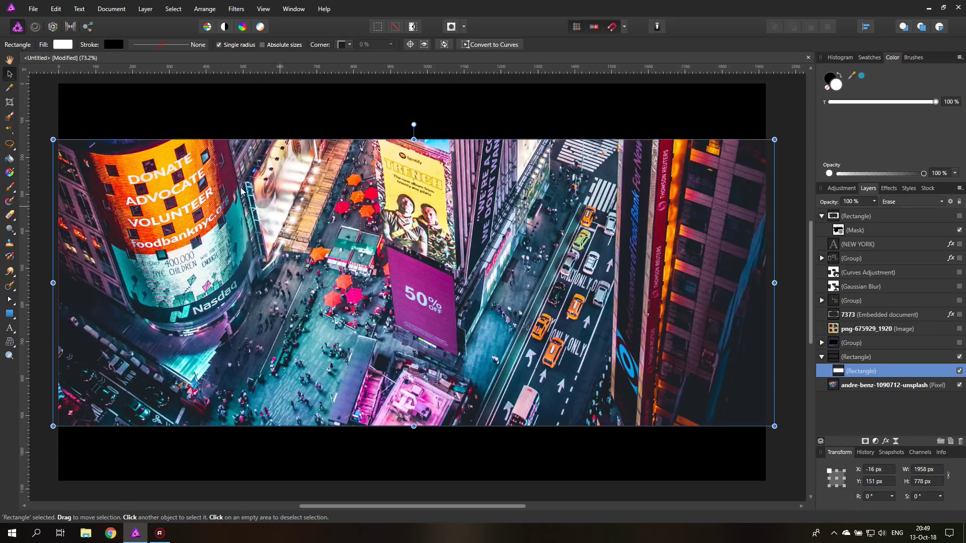
click(46, 114)
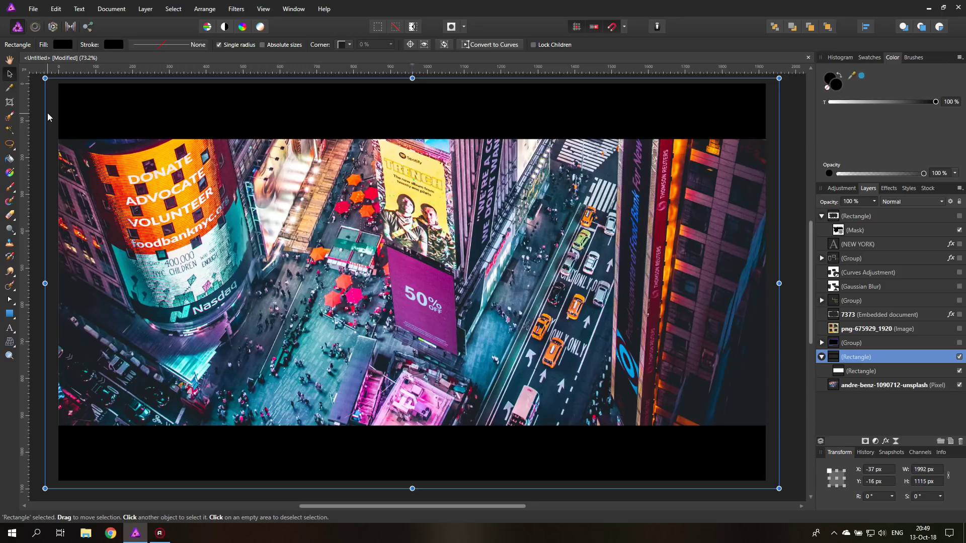
click(41, 117)
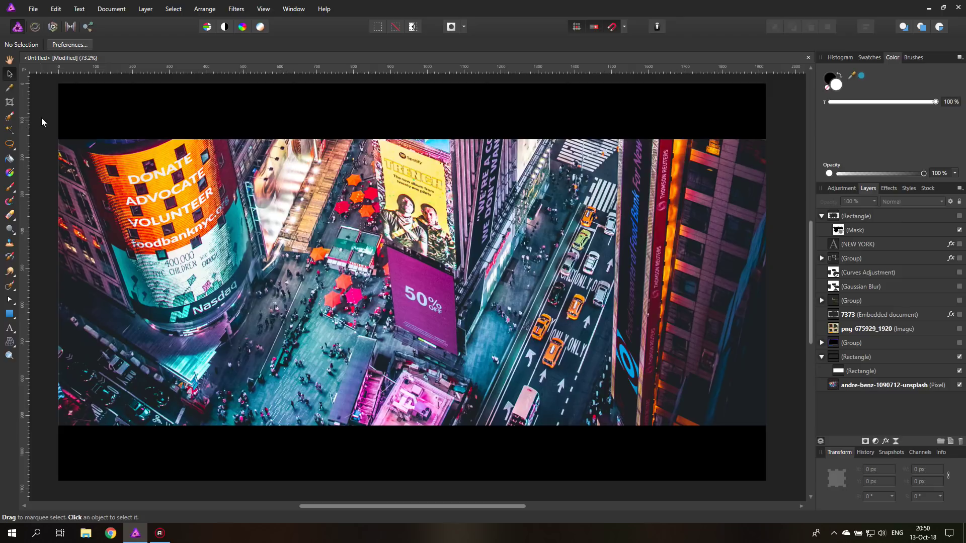
click(959, 357)
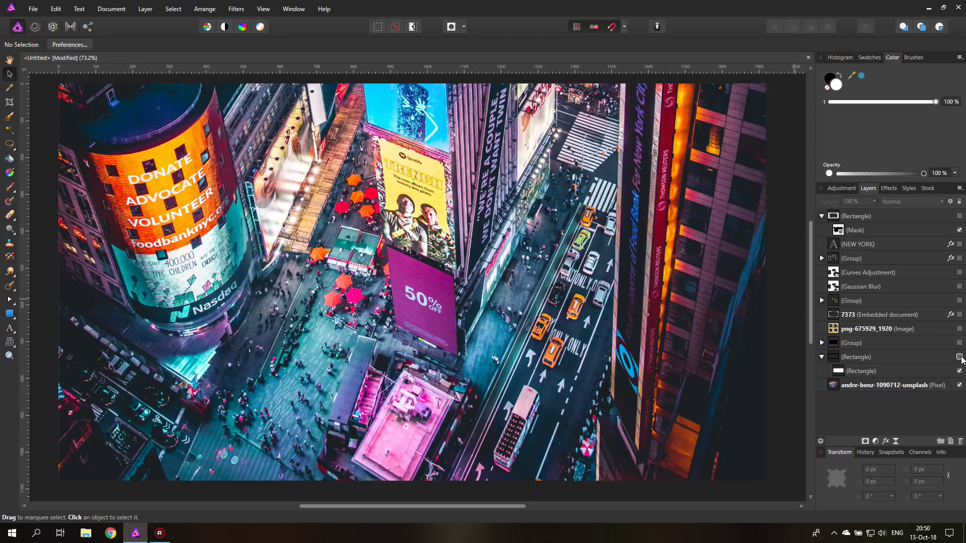
click(959, 356)
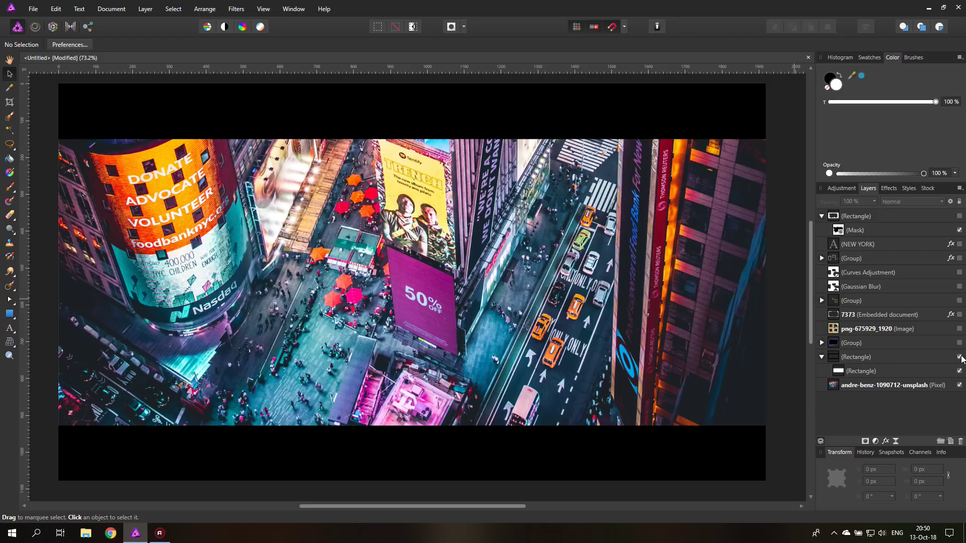